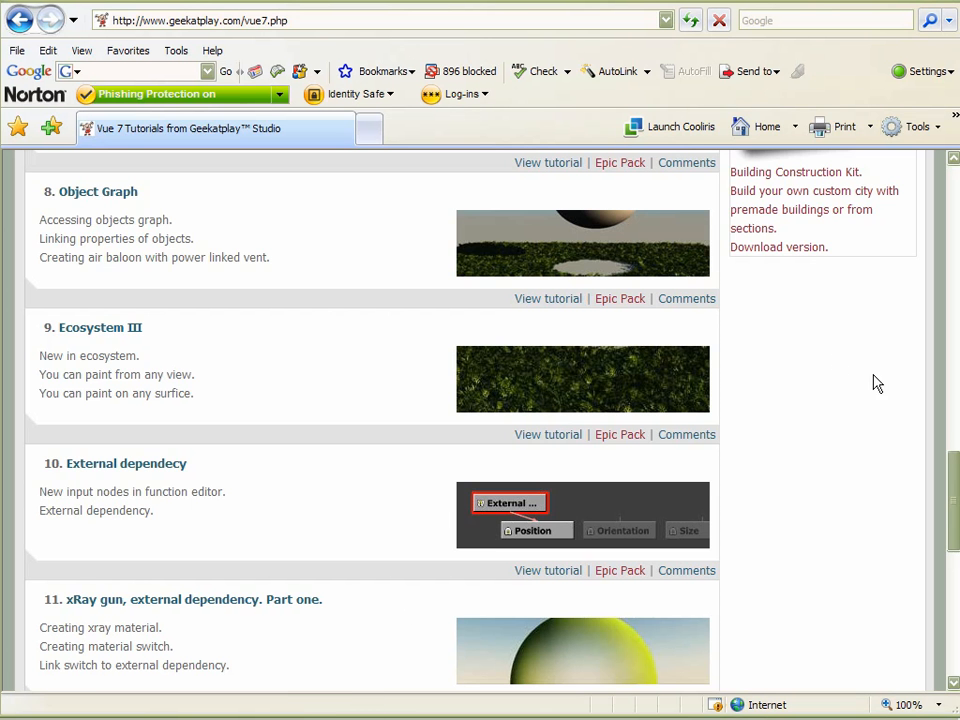
- Look through the Vue 7 tutorials list on the web page and close the browser window
{"action": "scroll", "coordinate": [870, 368], "scroll_direction": "up", "scroll_amount": 6}
{"action": "left_click_drag", "start_coordinate": [957, 378], "coordinate": [949, 201]}
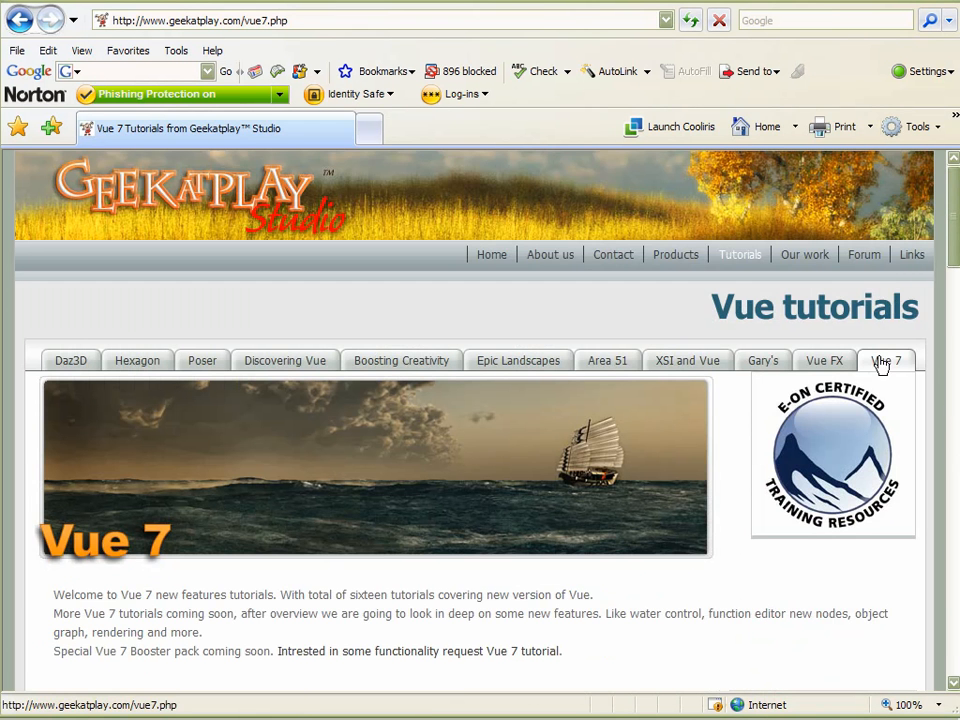
{"action": "left_click_drag", "start_coordinate": [953, 236], "coordinate": [934, 493]}
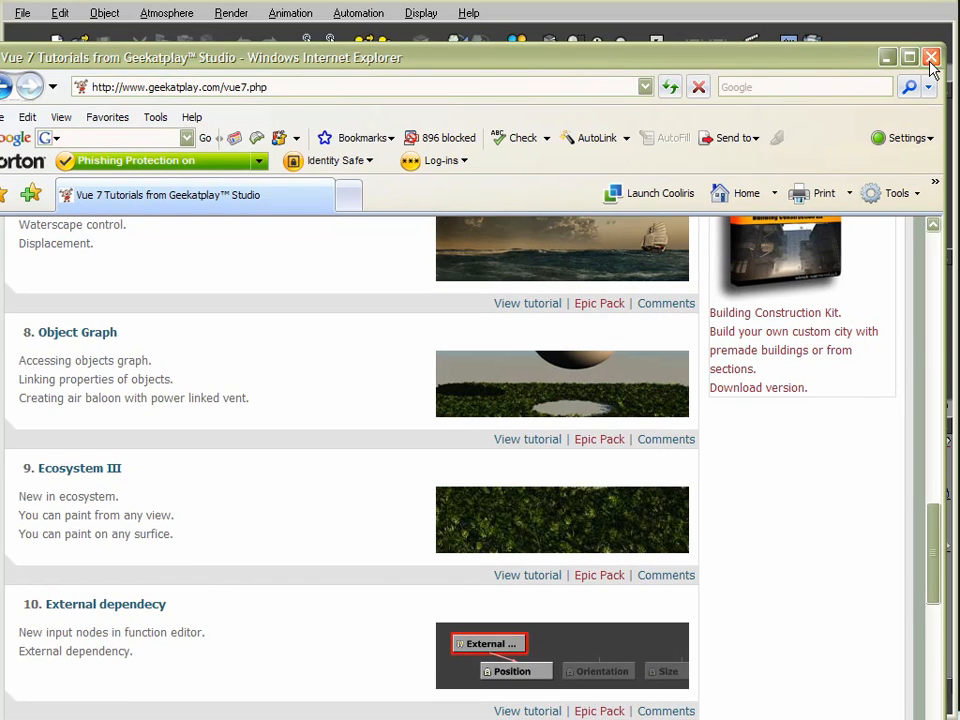
{"action": "left_click", "coordinate": [930, 60]}
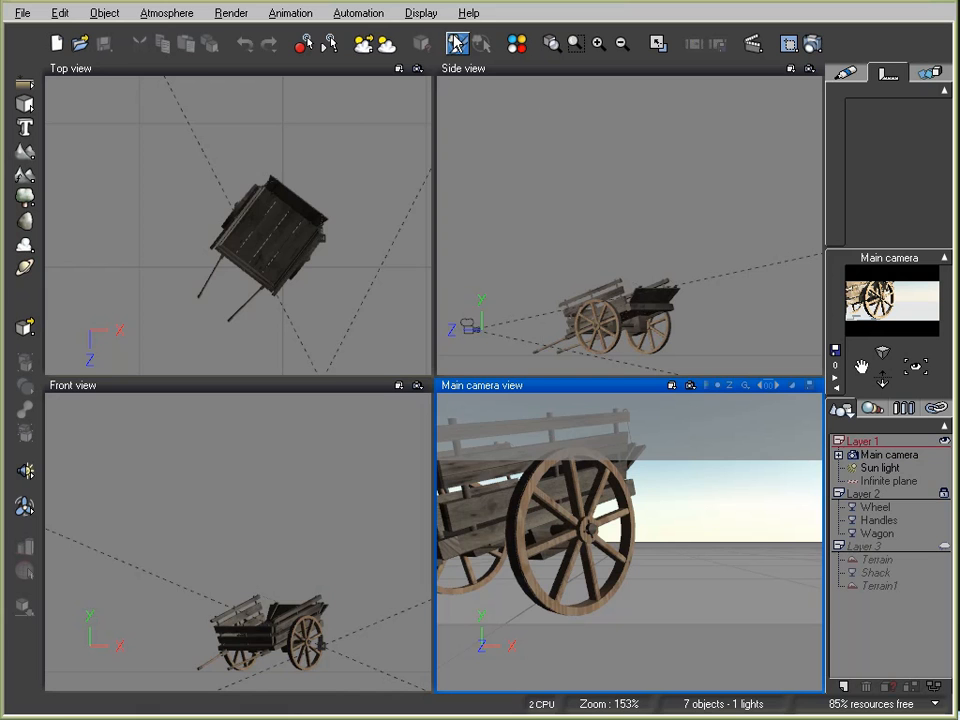
- Open the EcoSystem Painter in Brush mode and add the Ivy_F plant from the Wabes_Schwandorf_Ivy collection to the population
{"action": "left_click", "coordinate": [332, 42]}
{"action": "mouse_move", "coordinate": [362, 0]}
{"action": "left_mouse_down"}
{"action": "mouse_move", "coordinate": [352, 80]}
{"action": "mouse_move", "coordinate": [320, 92]}
{"action": "left_mouse_up"}
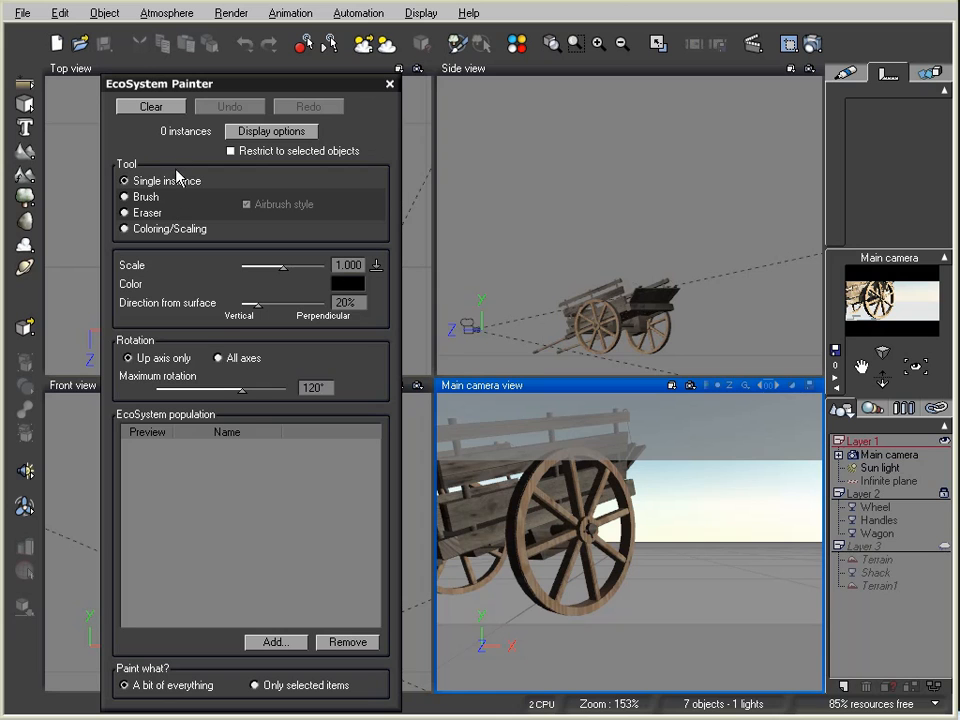
{"action": "left_click", "coordinate": [125, 197]}
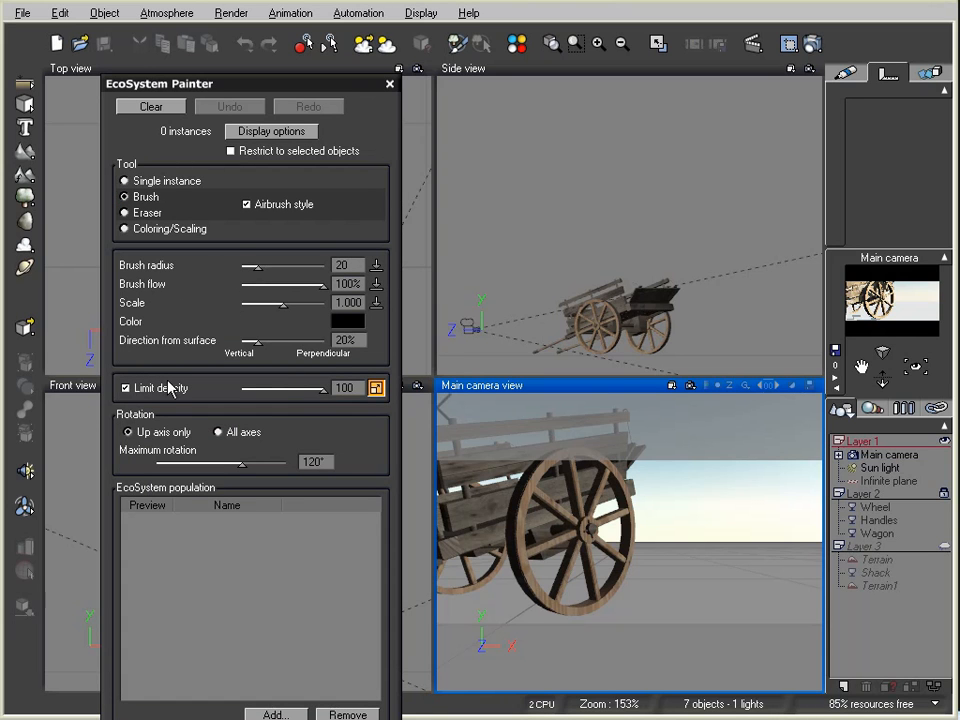
{"action": "left_click", "coordinate": [268, 714]}
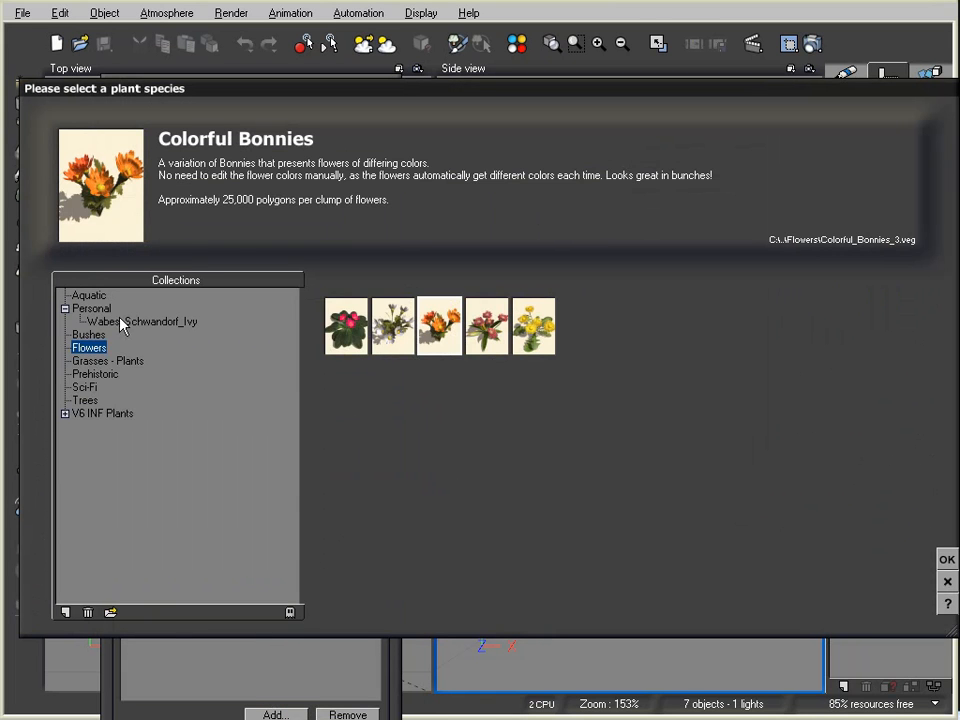
{"action": "left_click", "coordinate": [120, 321]}
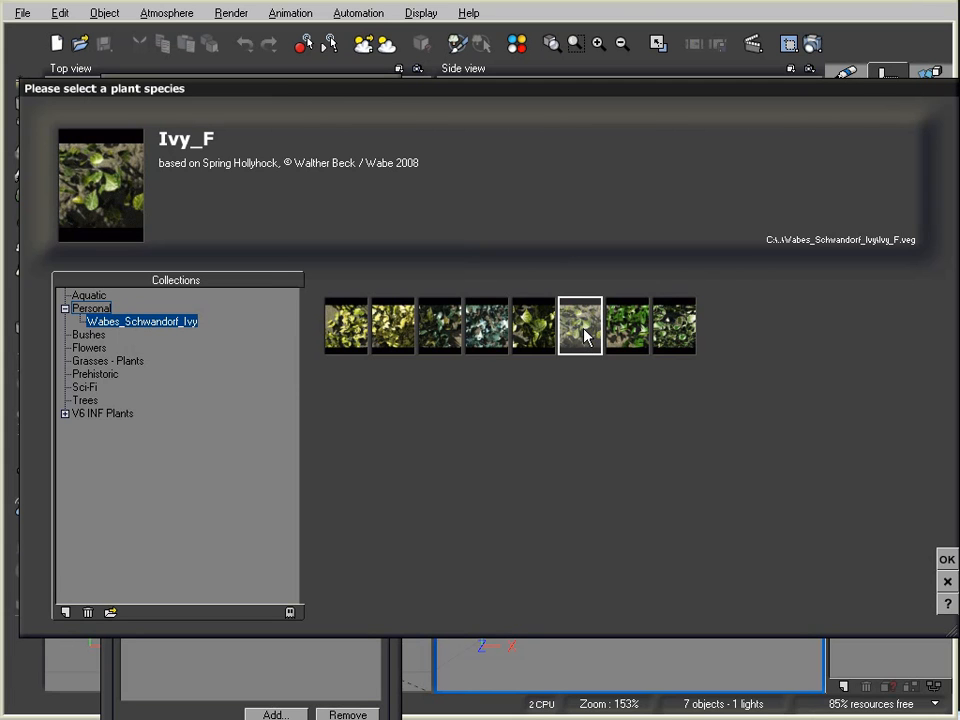
{"action": "left_click", "coordinate": [948, 558]}
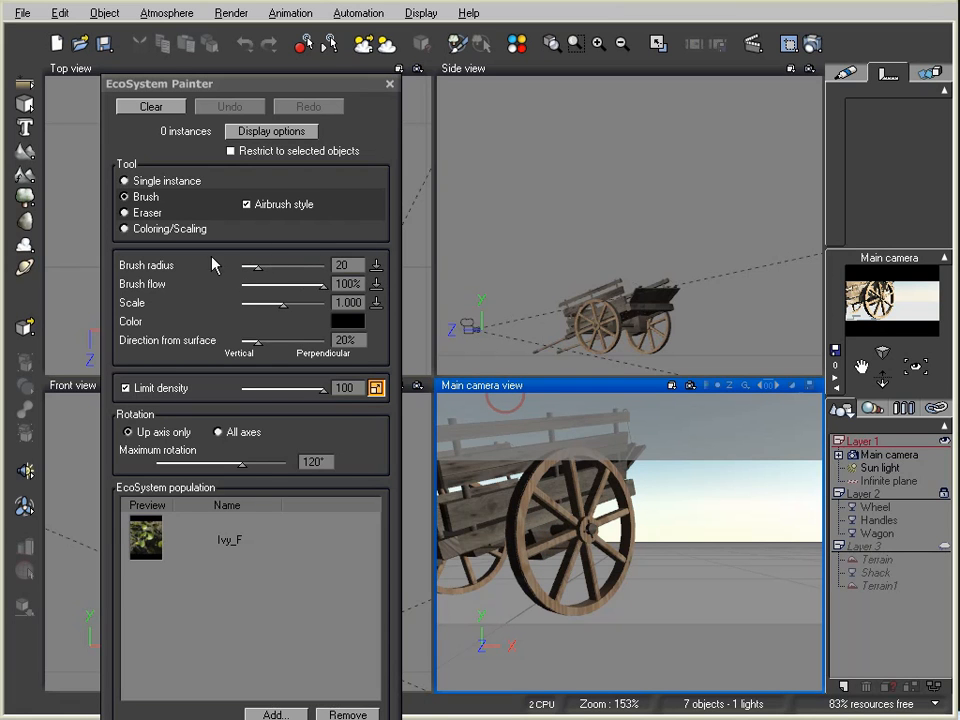
- Configure the brush with no density limit, pressure control for radius and flow, and rotation on all axes up to 36°
{"action": "left_click", "coordinate": [125, 388]}
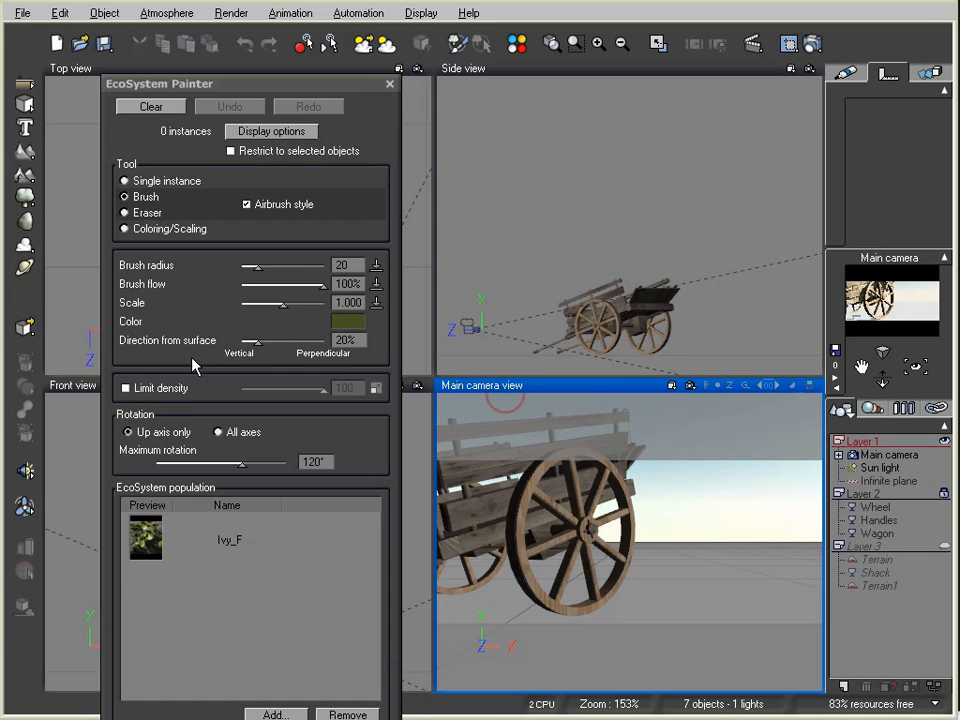
{"action": "left_click", "coordinate": [376, 265]}
{"action": "left_click", "coordinate": [376, 285]}
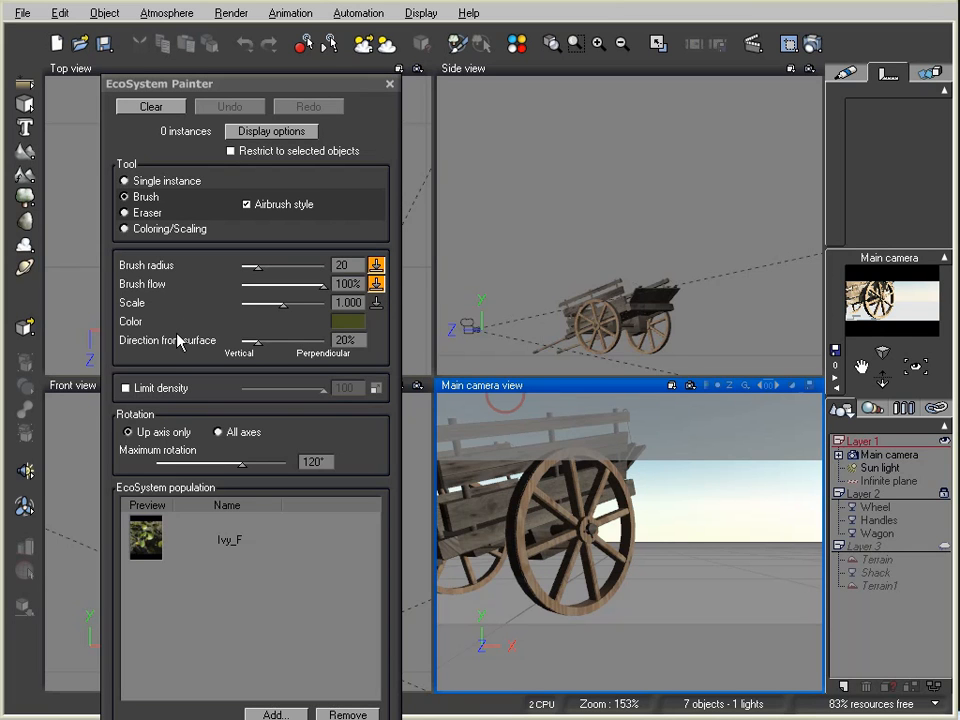
{"action": "left_click_drag", "start_coordinate": [246, 453], "coordinate": [185, 455]}
{"action": "left_click", "coordinate": [219, 432]}
{"action": "mouse_move", "coordinate": [239, 88]}
{"action": "left_mouse_down"}
{"action": "mouse_move", "coordinate": [168, 66]}
{"action": "mouse_move", "coordinate": [173, 37]}
{"action": "left_mouse_up"}
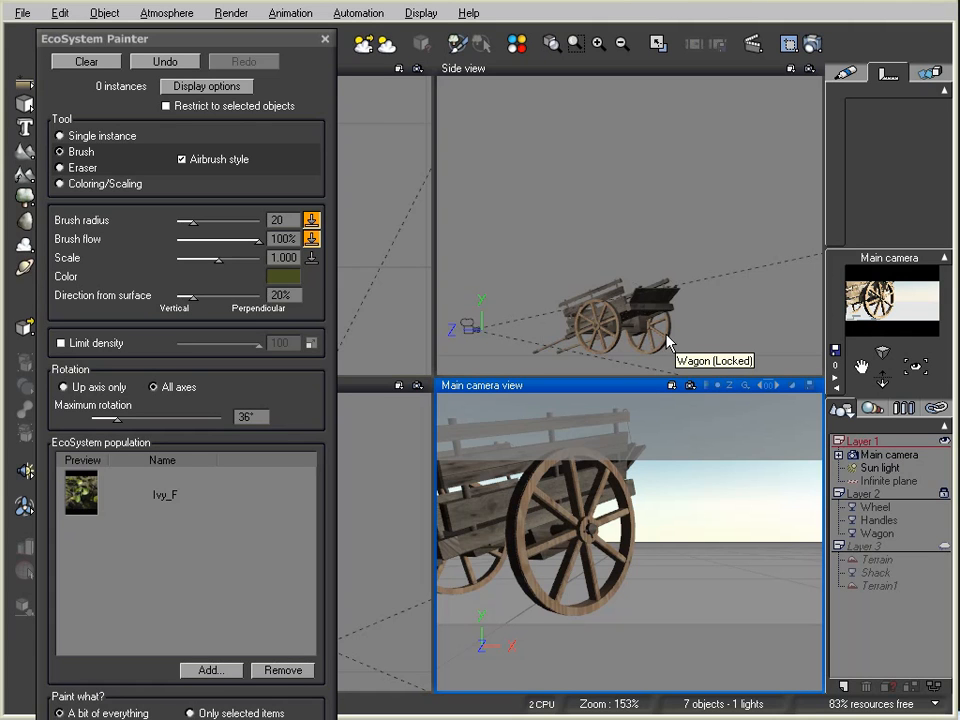
- Try painting ivy freely over the wheel, wagon and ground in the camera view, and clear all painted instances
{"action": "left_click", "coordinate": [516, 522]}
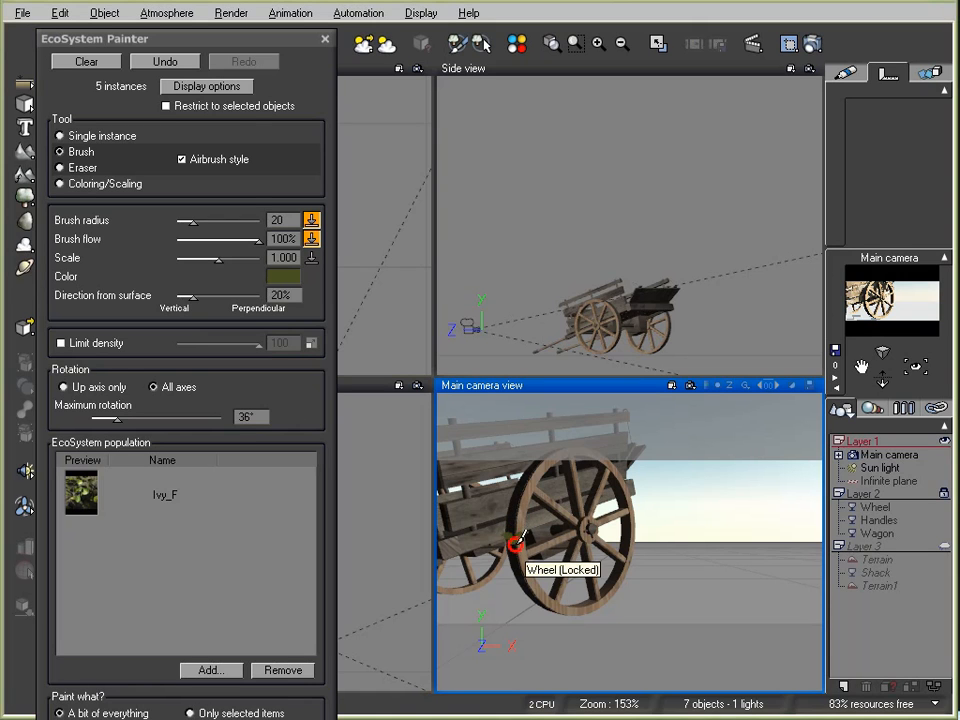
{"action": "mouse_move", "coordinate": [525, 536]}
{"action": "left_mouse_down"}
{"action": "mouse_move", "coordinate": [516, 518]}
{"action": "mouse_move", "coordinate": [514, 561]}
{"action": "mouse_move", "coordinate": [549, 596]}
{"action": "mouse_move", "coordinate": [606, 594]}
{"action": "mouse_move", "coordinate": [623, 560]}
{"action": "mouse_move", "coordinate": [600, 597]}
{"action": "mouse_move", "coordinate": [554, 610]}
{"action": "mouse_move", "coordinate": [527, 592]}
{"action": "mouse_move", "coordinate": [549, 604]}
{"action": "mouse_move", "coordinate": [545, 614]}
{"action": "mouse_move", "coordinate": [512, 619]}
{"action": "mouse_move", "coordinate": [612, 598]}
{"action": "left_mouse_up"}
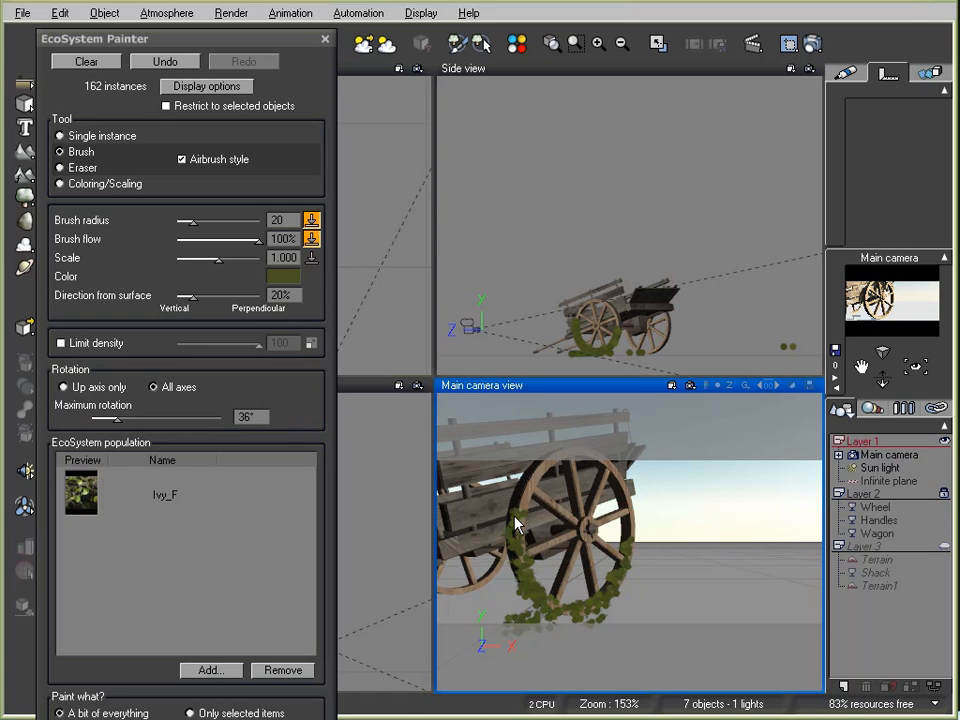
{"action": "mouse_move", "coordinate": [517, 520]}
{"action": "left_mouse_down"}
{"action": "mouse_move", "coordinate": [516, 506]}
{"action": "mouse_move", "coordinate": [482, 510]}
{"action": "mouse_move", "coordinate": [469, 476]}
{"action": "mouse_move", "coordinate": [639, 491]}
{"action": "mouse_move", "coordinate": [685, 540]}
{"action": "mouse_move", "coordinate": [709, 613]}
{"action": "mouse_move", "coordinate": [750, 527]}
{"action": "mouse_move", "coordinate": [667, 559]}
{"action": "mouse_move", "coordinate": [556, 578]}
{"action": "mouse_move", "coordinate": [439, 563]}
{"action": "left_mouse_up"}
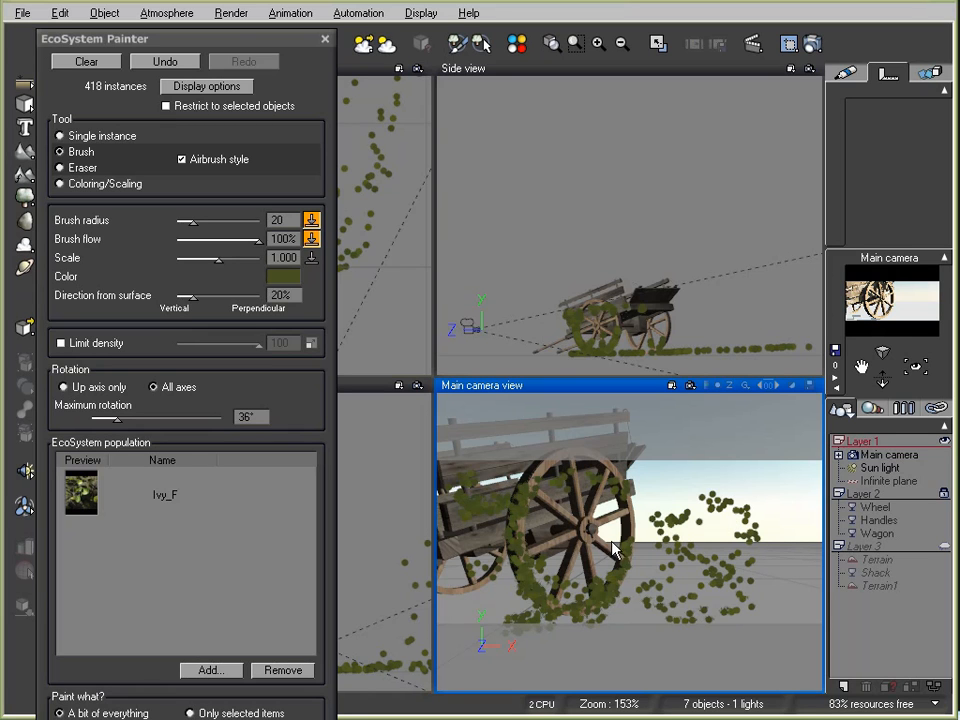
{"action": "left_click", "coordinate": [100, 63]}
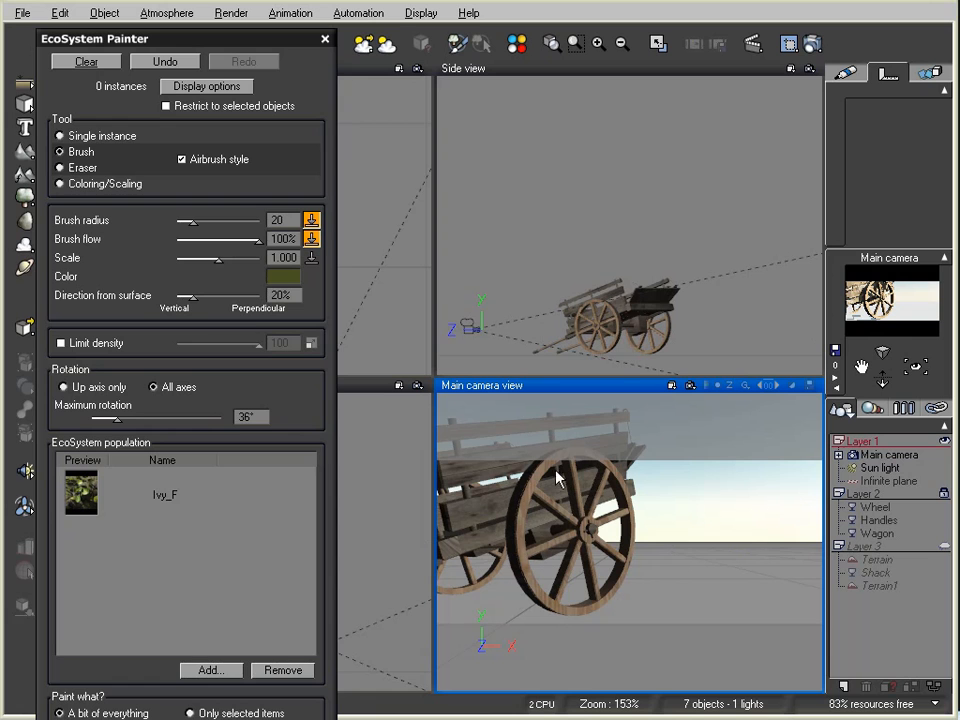
- Restrict painting to the selected Wheel object and paint ivy over its lower rim and spokes
{"action": "left_click", "coordinate": [877, 534]}
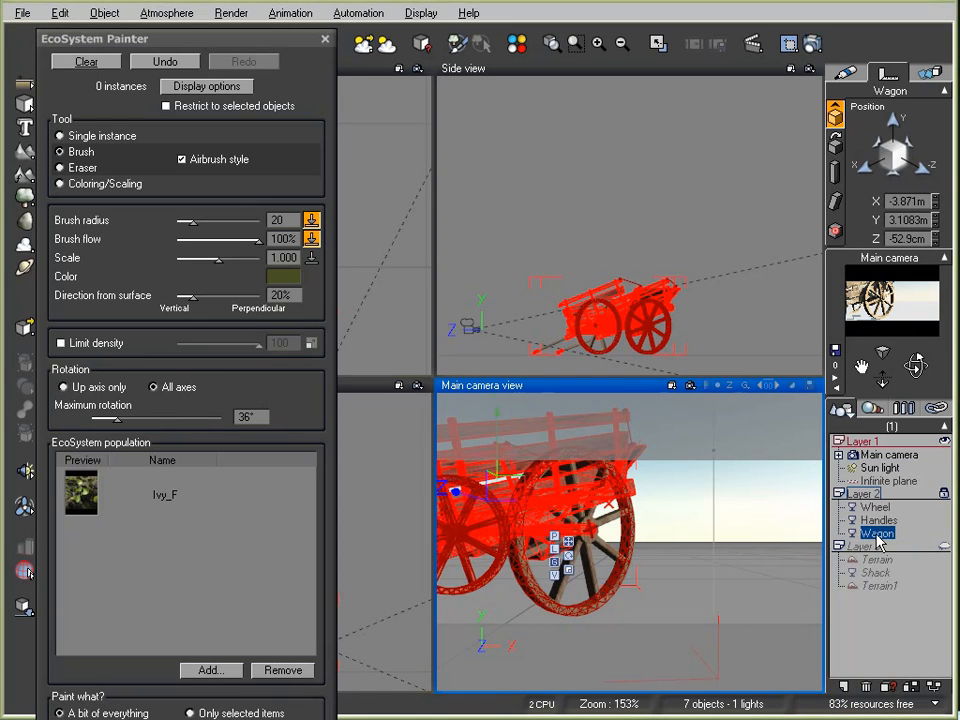
{"action": "left_click", "coordinate": [876, 507]}
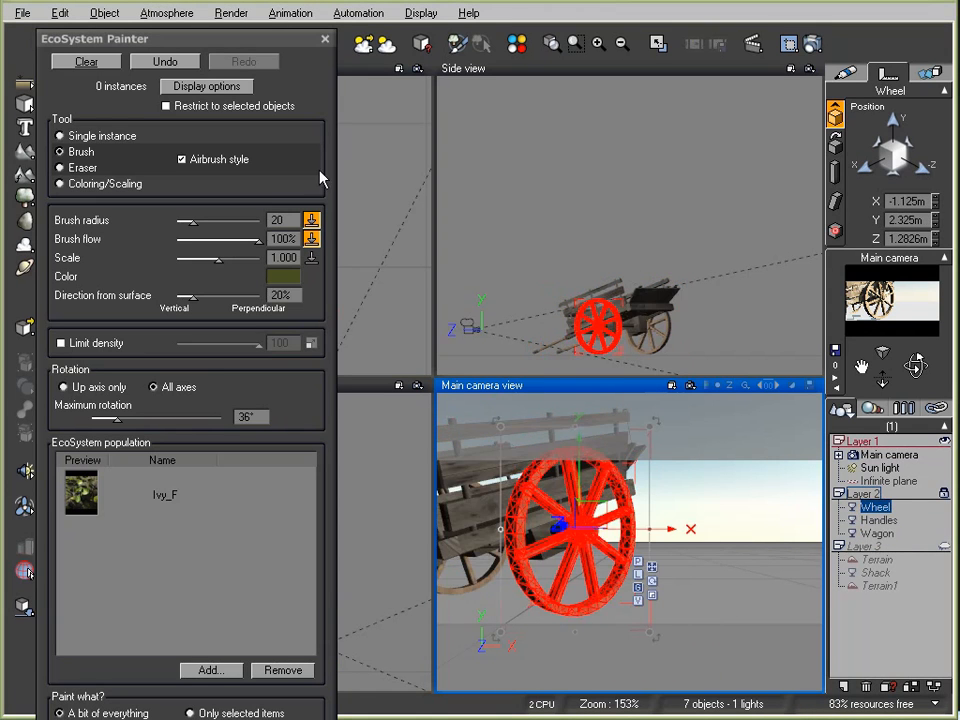
{"action": "left_click", "coordinate": [166, 106]}
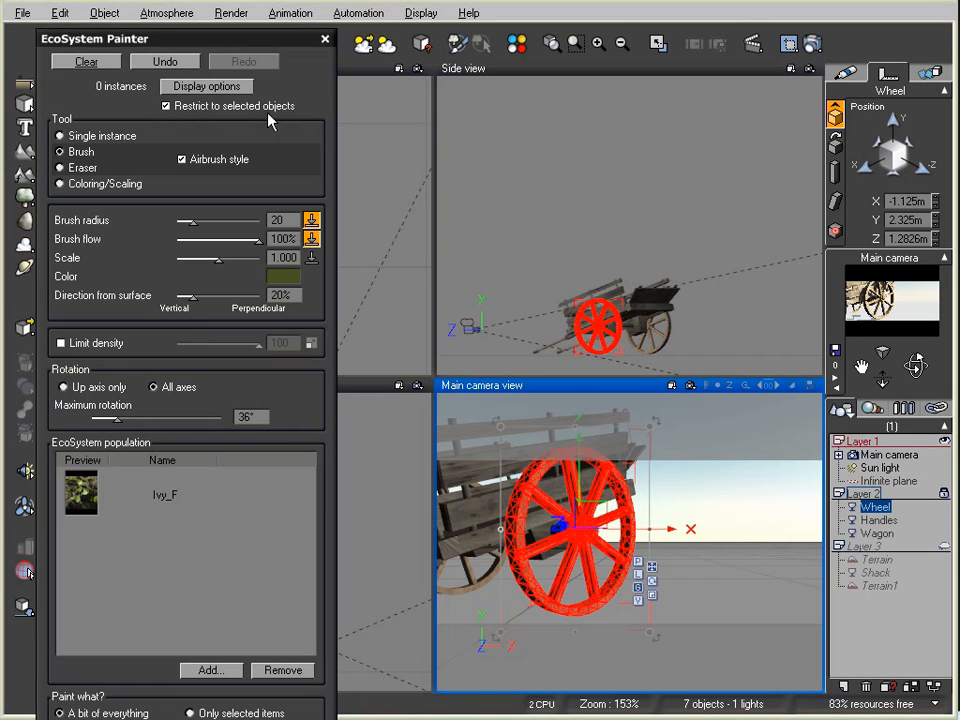
{"action": "mouse_move", "coordinate": [526, 496]}
{"action": "left_mouse_down"}
{"action": "mouse_move", "coordinate": [519, 540]}
{"action": "mouse_move", "coordinate": [582, 606]}
{"action": "mouse_move", "coordinate": [530, 595]}
{"action": "mouse_move", "coordinate": [523, 553]}
{"action": "mouse_move", "coordinate": [540, 555]}
{"action": "mouse_move", "coordinate": [587, 522]}
{"action": "mouse_move", "coordinate": [585, 552]}
{"action": "mouse_move", "coordinate": [578, 547]}
{"action": "left_mouse_up"}
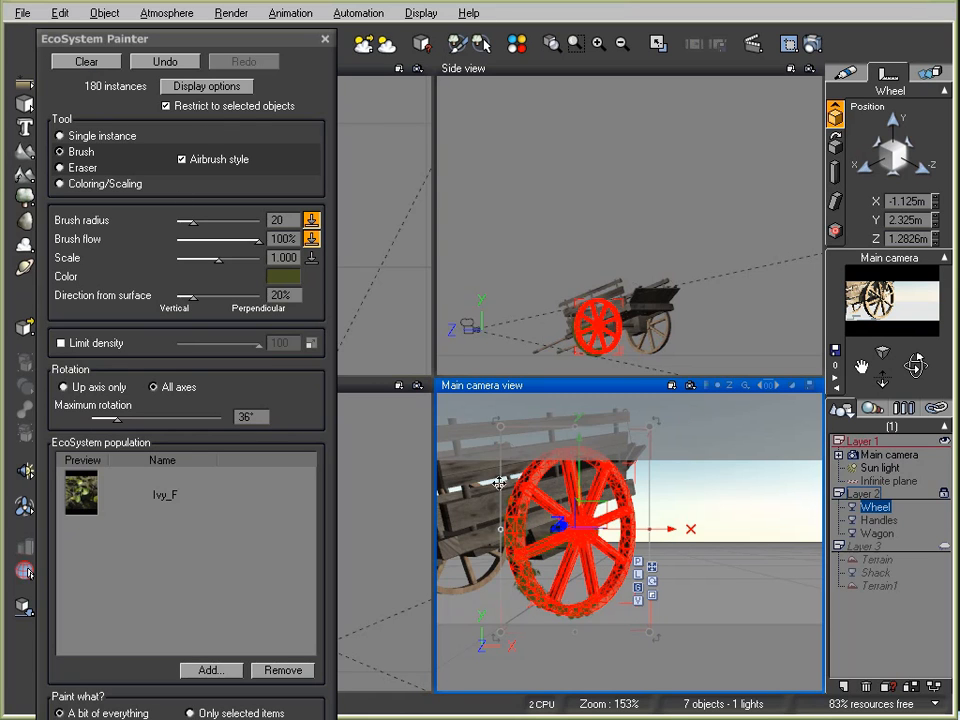
{"action": "mouse_move", "coordinate": [578, 562]}
{"action": "left_mouse_down"}
{"action": "mouse_move", "coordinate": [560, 579]}
{"action": "mouse_move", "coordinate": [595, 591]}
{"action": "mouse_move", "coordinate": [560, 570]}
{"action": "mouse_move", "coordinate": [630, 541]}
{"action": "left_mouse_up"}
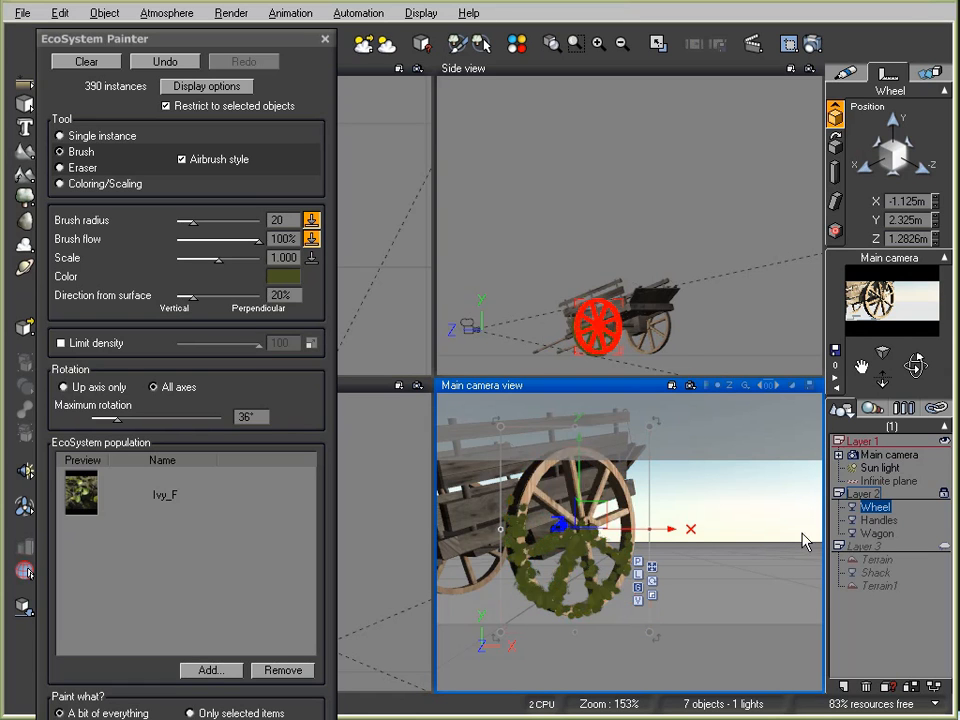
- Select the Infinite plane and paint ivy on the ground beneath and beside the wheel
{"action": "left_click", "coordinate": [884, 482]}
{"action": "mouse_move", "coordinate": [572, 626]}
{"action": "left_mouse_down"}
{"action": "mouse_move", "coordinate": [560, 602]}
{"action": "mouse_move", "coordinate": [649, 606]}
{"action": "mouse_move", "coordinate": [671, 589]}
{"action": "mouse_move", "coordinate": [650, 602]}
{"action": "mouse_move", "coordinate": [668, 596]}
{"action": "mouse_move", "coordinate": [632, 597]}
{"action": "mouse_move", "coordinate": [733, 595]}
{"action": "mouse_move", "coordinate": [514, 606]}
{"action": "mouse_move", "coordinate": [572, 585]}
{"action": "mouse_move", "coordinate": [561, 598]}
{"action": "mouse_move", "coordinate": [544, 590]}
{"action": "mouse_move", "coordinate": [598, 605]}
{"action": "left_mouse_up"}
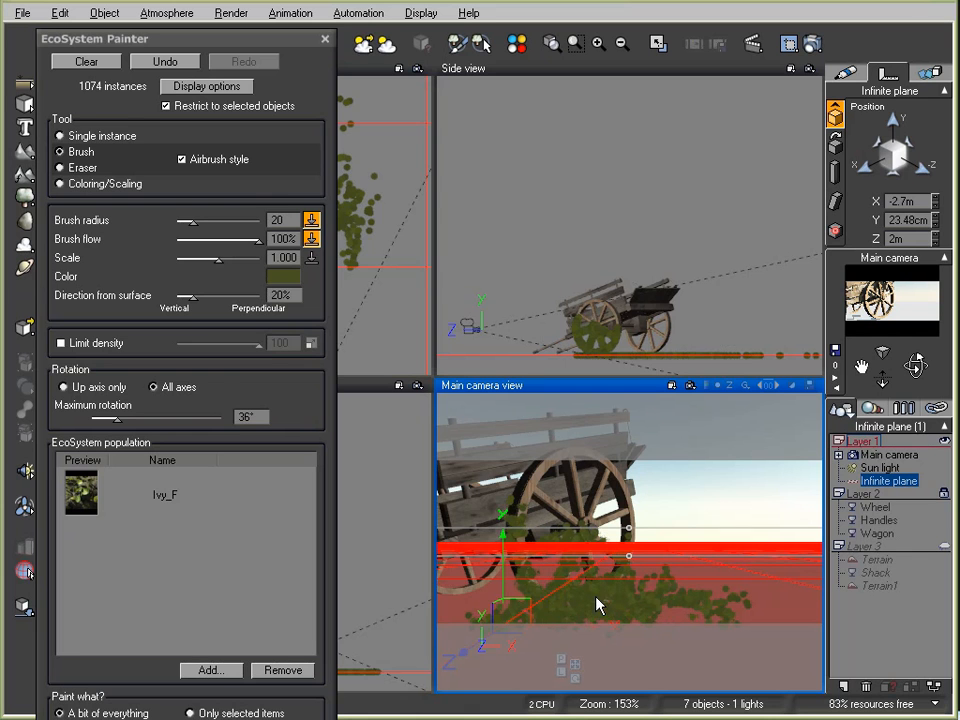
{"action": "mouse_move", "coordinate": [165, 40]}
{"action": "left_mouse_down"}
{"action": "mouse_move", "coordinate": [467, 13]}
{"action": "mouse_move", "coordinate": [599, 80]}
{"action": "left_mouse_up"}
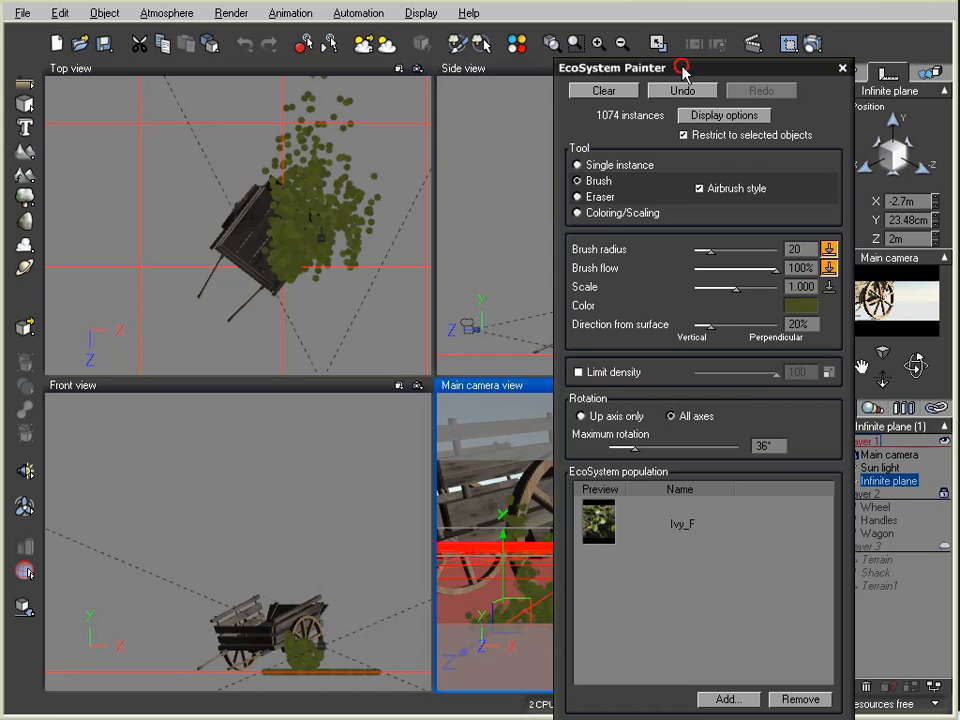
{"action": "left_click_drag", "start_coordinate": [687, 67], "coordinate": [441, 79]}
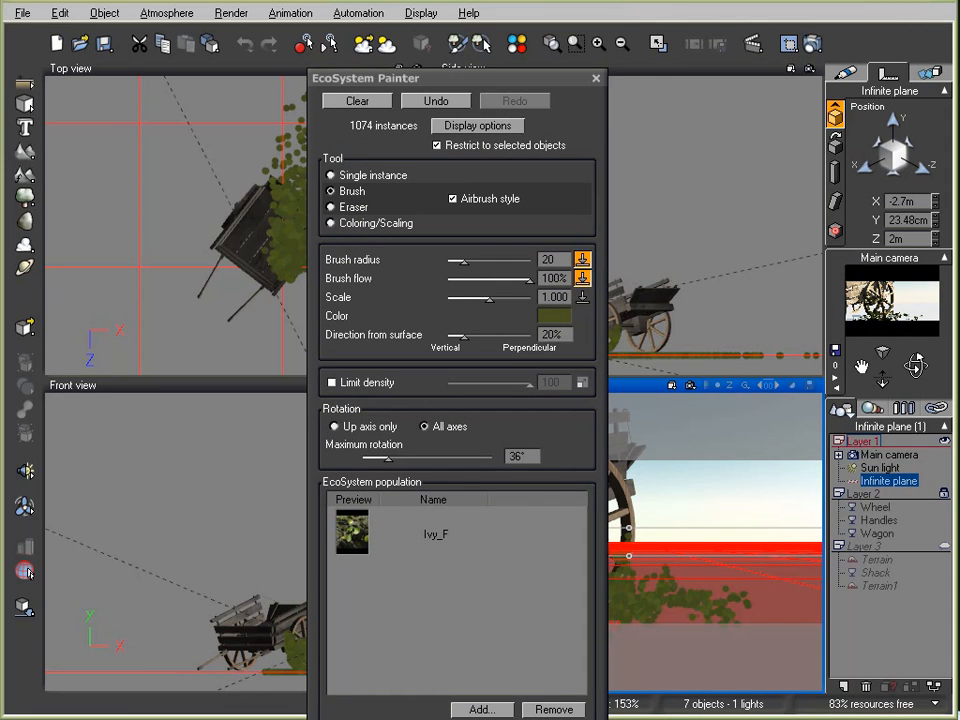
- Render the scene to screen at Preview quality and close the render display
{"action": "left_click", "coordinate": [812, 43]}
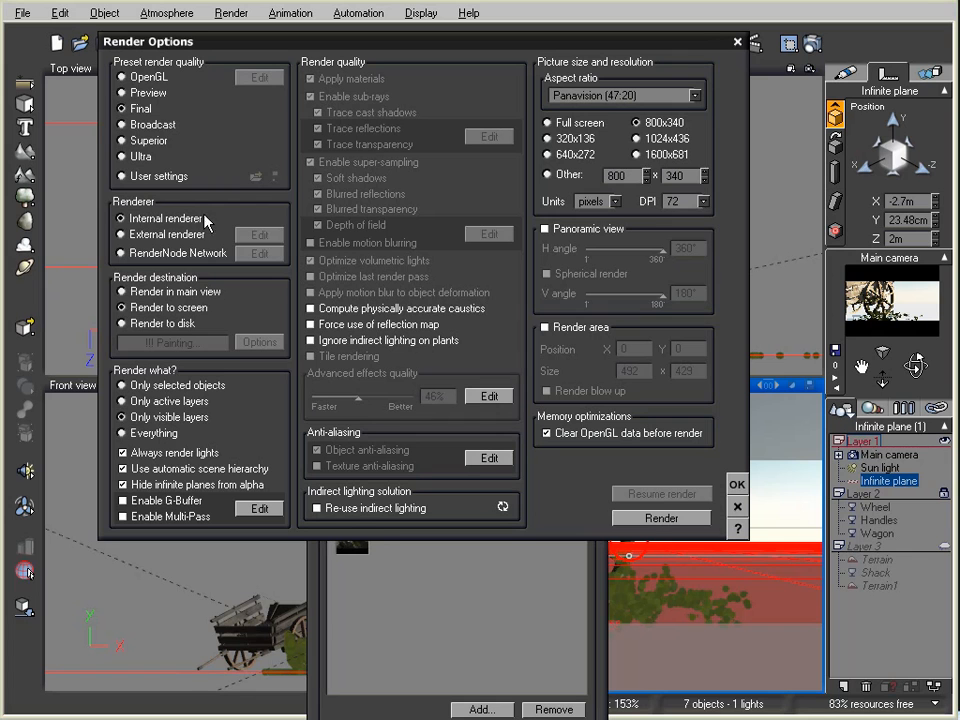
{"action": "left_click", "coordinate": [140, 92]}
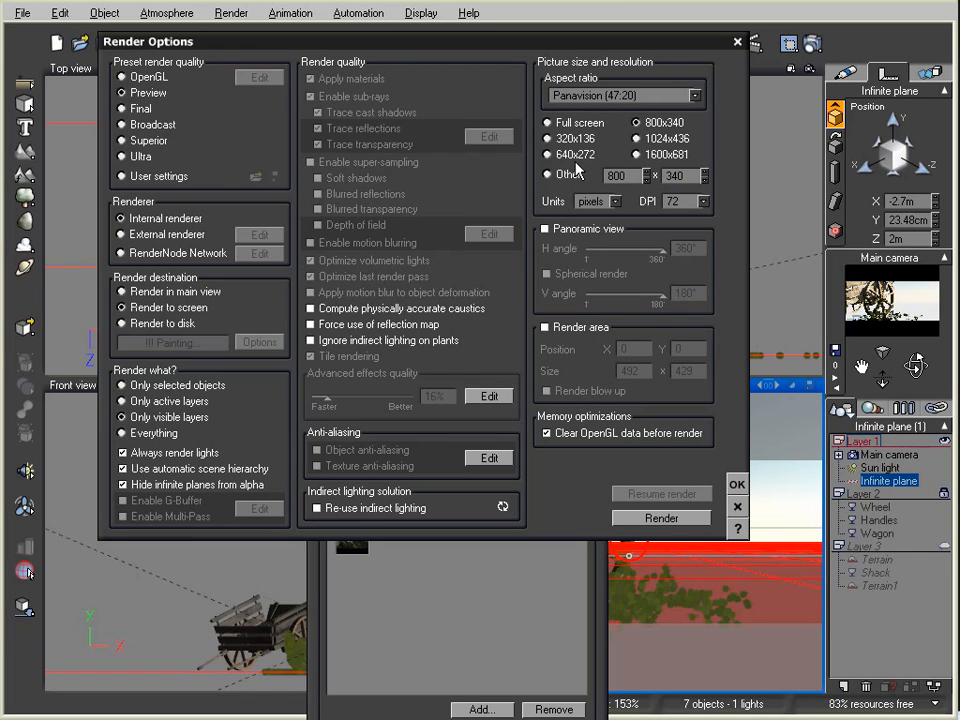
{"action": "left_click", "coordinate": [678, 521]}
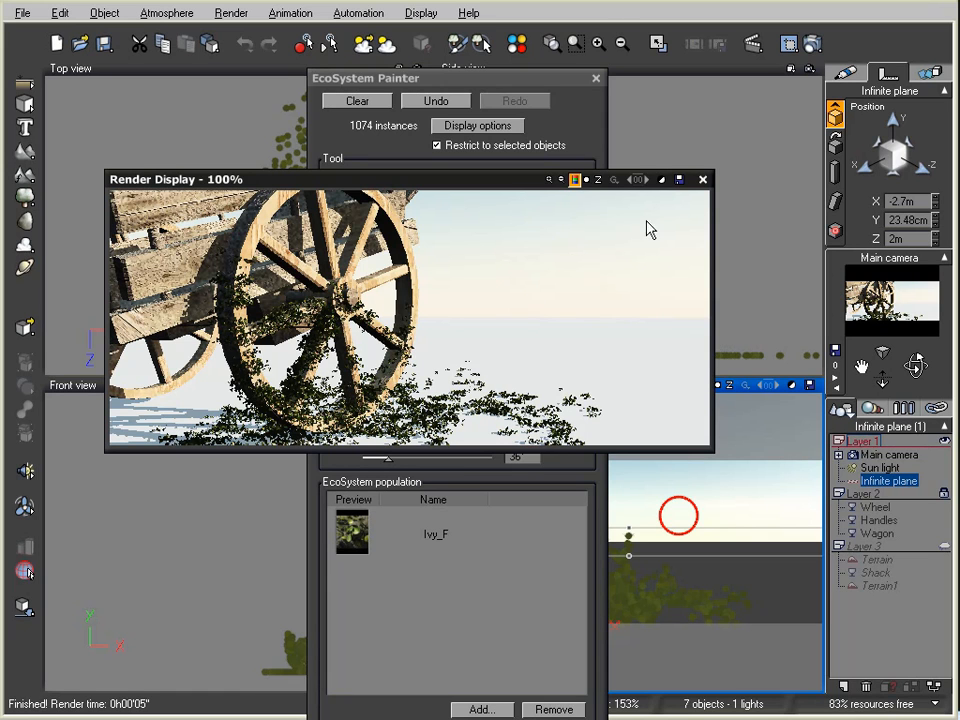
{"action": "left_click", "coordinate": [703, 180]}
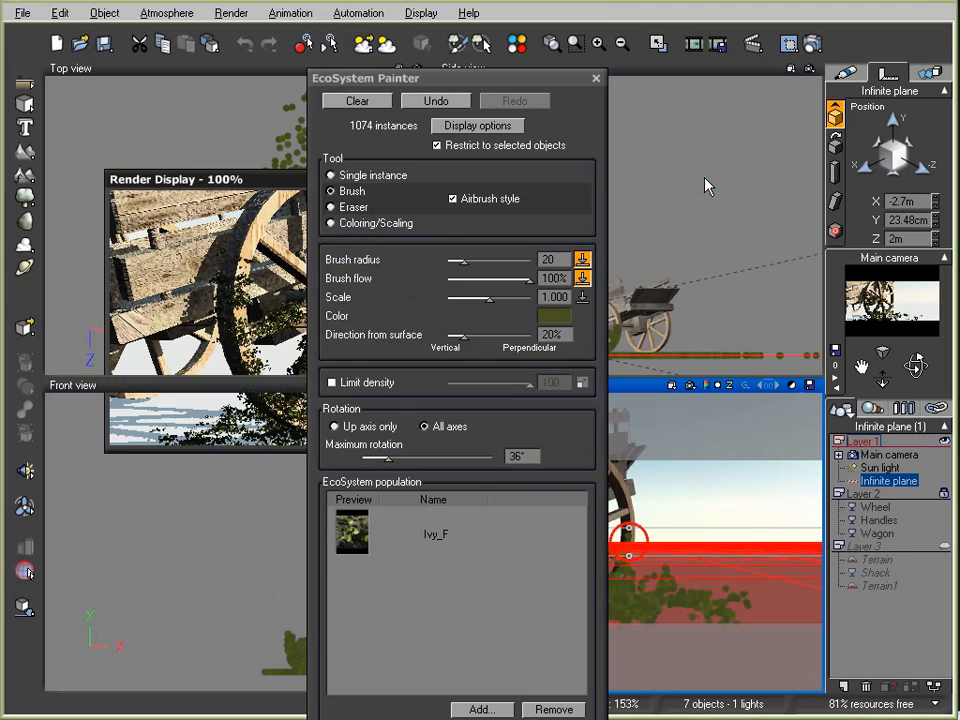
- Paint more ivy on the Infinite plane to thicken the ground cover around the wheel
{"action": "left_click_drag", "start_coordinate": [479, 88], "coordinate": [204, 55]}
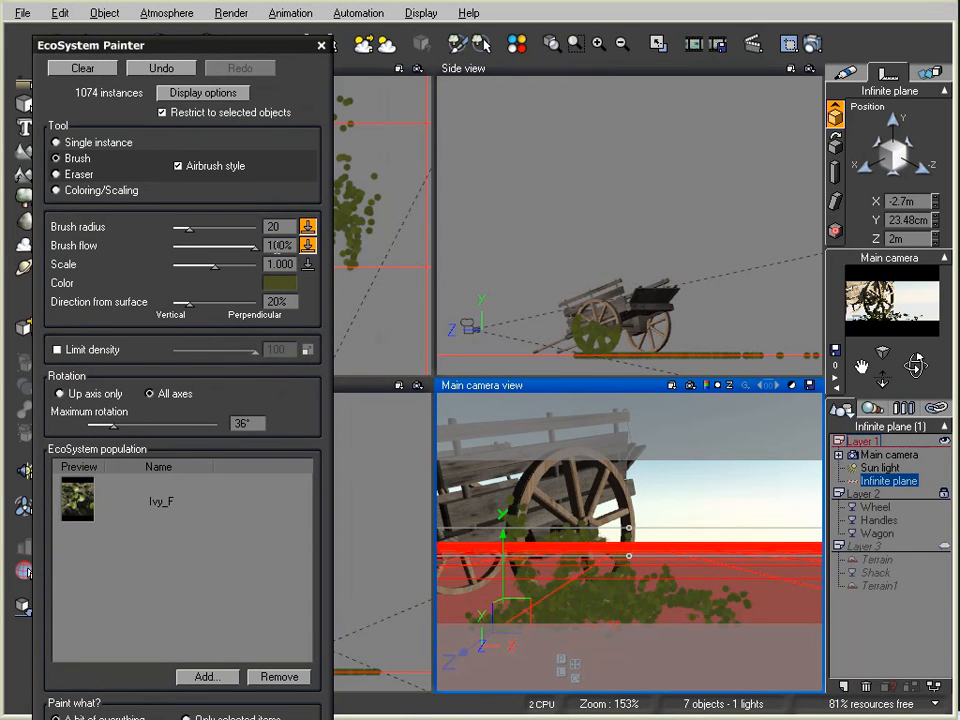
{"action": "mouse_move", "coordinate": [570, 671]}
{"action": "left_mouse_down"}
{"action": "mouse_move", "coordinate": [574, 579]}
{"action": "mouse_move", "coordinate": [581, 594]}
{"action": "mouse_move", "coordinate": [635, 577]}
{"action": "mouse_move", "coordinate": [737, 605]}
{"action": "mouse_move", "coordinate": [666, 585]}
{"action": "mouse_move", "coordinate": [648, 607]}
{"action": "mouse_move", "coordinate": [619, 574]}
{"action": "mouse_move", "coordinate": [540, 619]}
{"action": "left_mouse_up"}
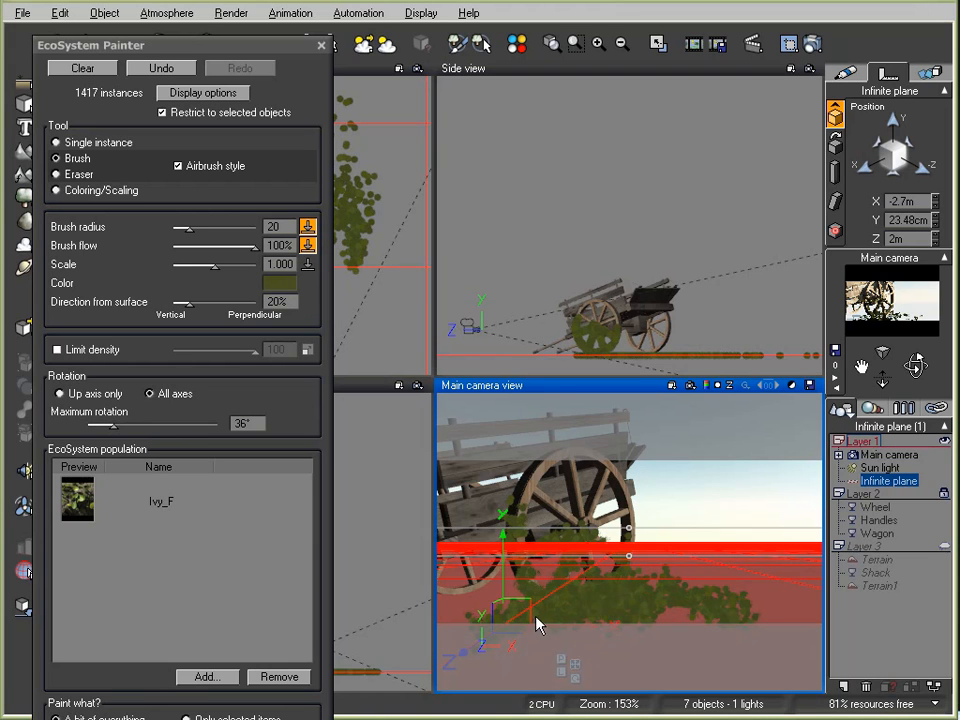
- Paint additional ivy on the lower part of the Wheel object and check it with a render
{"action": "left_click", "coordinate": [875, 507]}
{"action": "mouse_move", "coordinate": [493, 574]}
{"action": "left_mouse_down"}
{"action": "mouse_move", "coordinate": [527, 500]}
{"action": "mouse_move", "coordinate": [568, 578]}
{"action": "mouse_move", "coordinate": [630, 536]}
{"action": "mouse_move", "coordinate": [613, 585]}
{"action": "mouse_move", "coordinate": [571, 598]}
{"action": "mouse_move", "coordinate": [606, 598]}
{"action": "mouse_move", "coordinate": [632, 572]}
{"action": "mouse_move", "coordinate": [626, 584]}
{"action": "mouse_move", "coordinate": [556, 580]}
{"action": "mouse_move", "coordinate": [560, 596]}
{"action": "mouse_move", "coordinate": [588, 598]}
{"action": "left_mouse_up"}
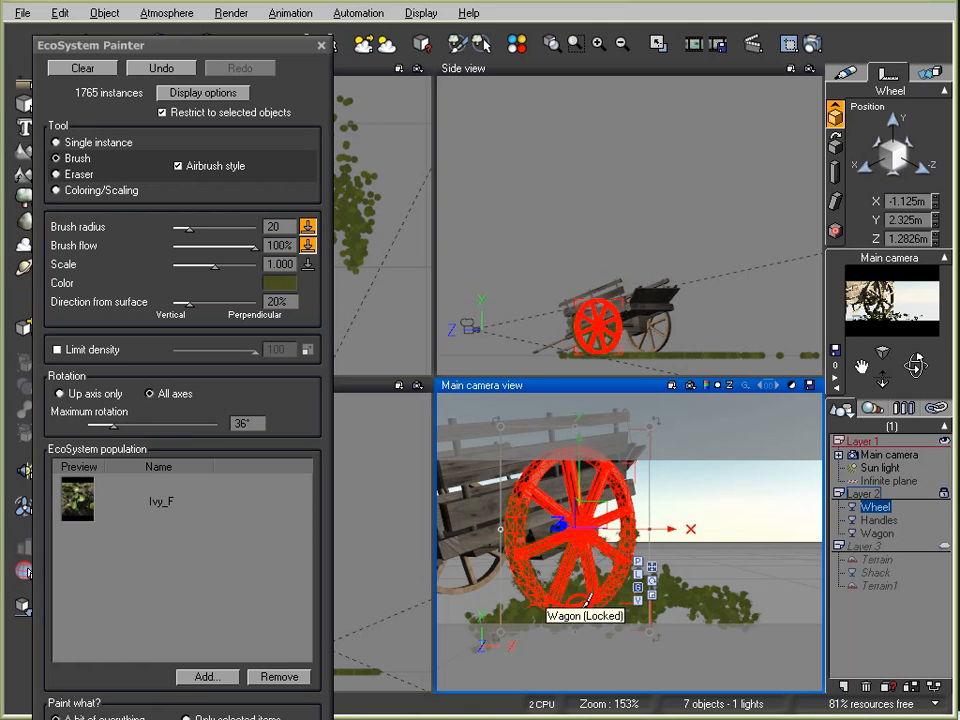
{"action": "left_click_drag", "start_coordinate": [634, 566], "coordinate": [395, 590]}
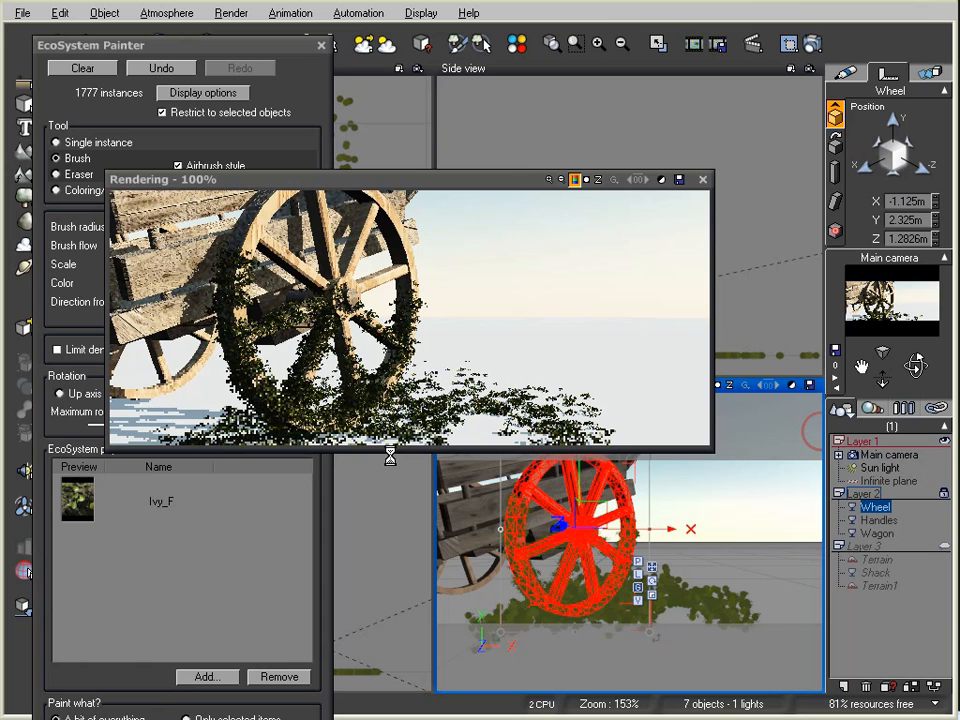
{"action": "left_click", "coordinate": [702, 180]}
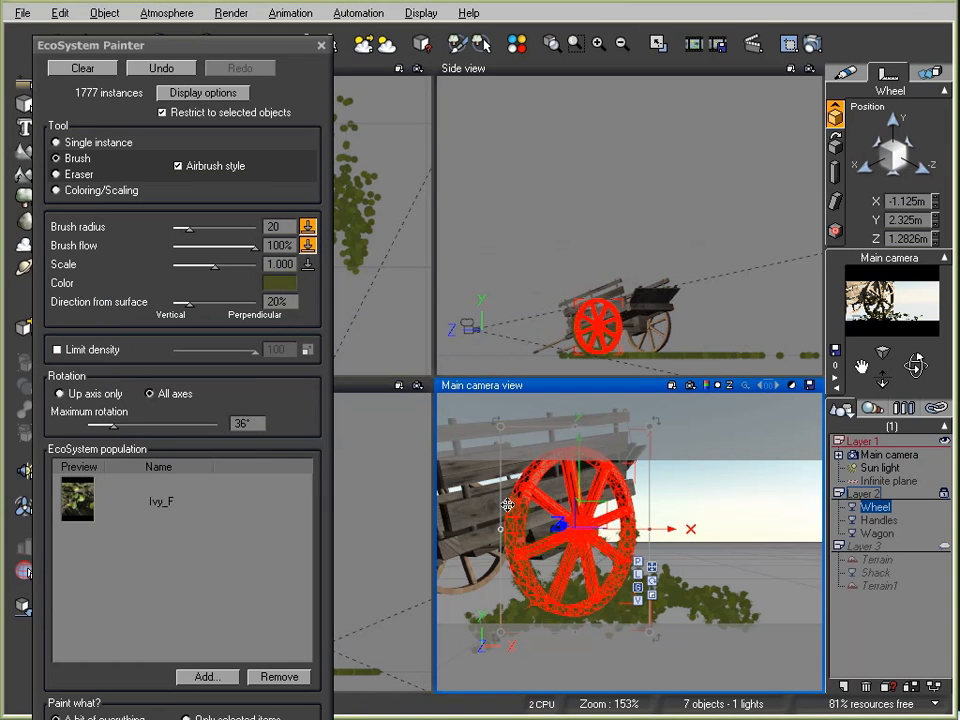
- Paint more ivy on the wheel around its hub and lower rim, raising the brush flow to 150
{"action": "left_click_drag", "start_coordinate": [595, 519], "coordinate": [579, 477]}
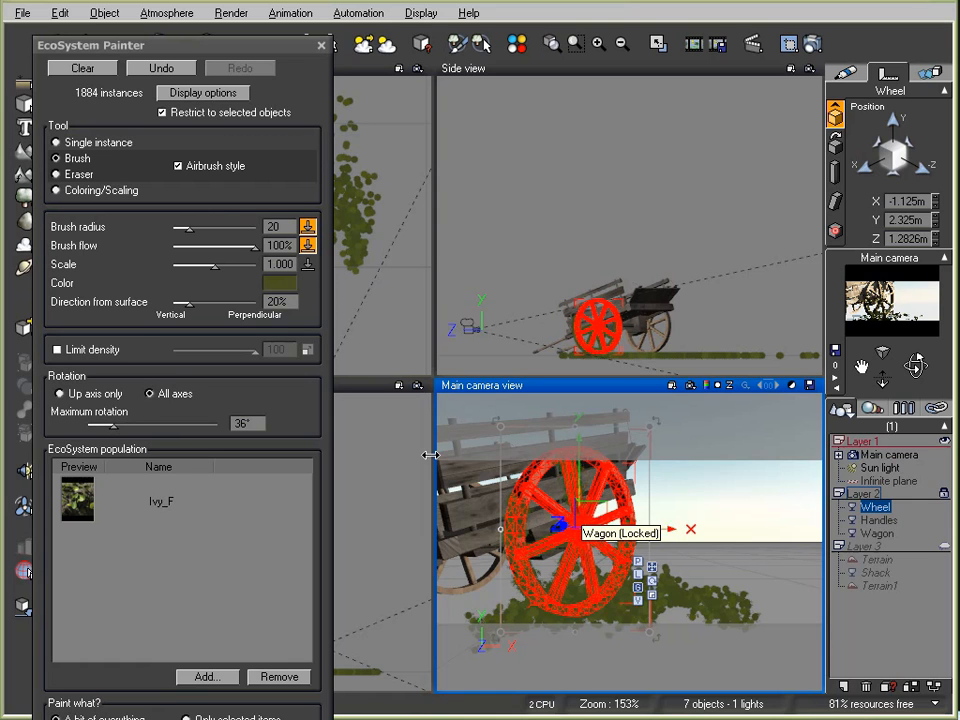
{"action": "double_click", "coordinate": [281, 245]}
{"action": "type", "text": "150"}
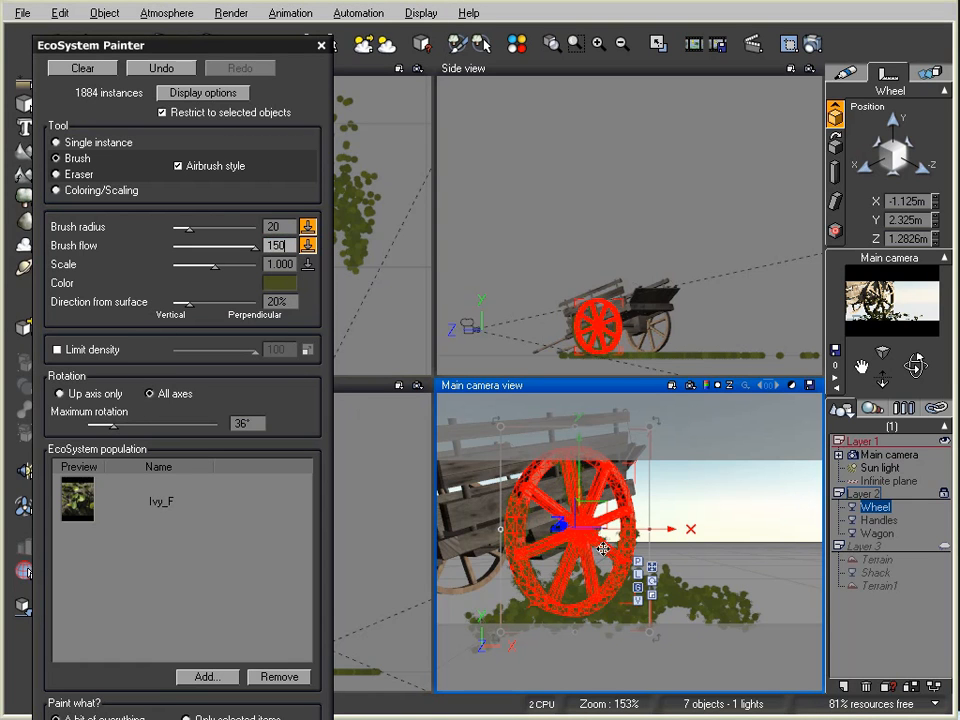
{"action": "left_click", "coordinate": [519, 617]}
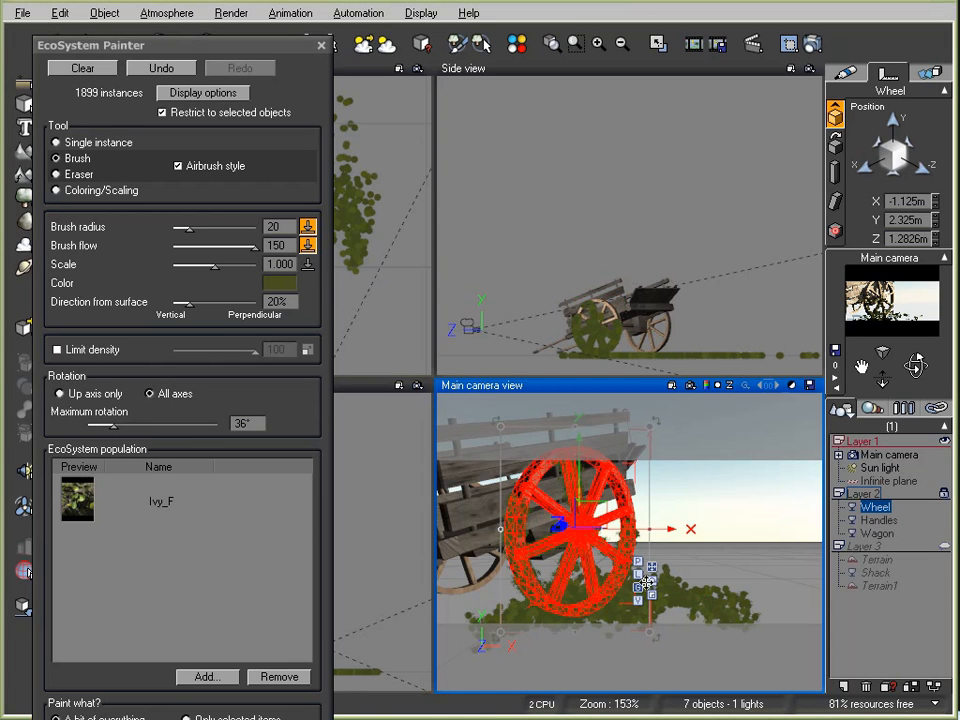
- Paint more ivy on the Infinite plane along the ground beneath and beside the wheel
{"action": "left_click", "coordinate": [880, 481]}
{"action": "mouse_move", "coordinate": [632, 589]}
{"action": "left_mouse_down"}
{"action": "mouse_move", "coordinate": [699, 591]}
{"action": "mouse_move", "coordinate": [640, 610]}
{"action": "mouse_move", "coordinate": [655, 598]}
{"action": "mouse_move", "coordinate": [507, 610]}
{"action": "left_mouse_up"}
{"action": "mouse_move", "coordinate": [618, 601]}
{"action": "left_mouse_down"}
{"action": "mouse_move", "coordinate": [660, 570]}
{"action": "mouse_move", "coordinate": [724, 604]}
{"action": "mouse_move", "coordinate": [683, 572]}
{"action": "mouse_move", "coordinate": [556, 598]}
{"action": "mouse_move", "coordinate": [799, 537]}
{"action": "left_mouse_up"}
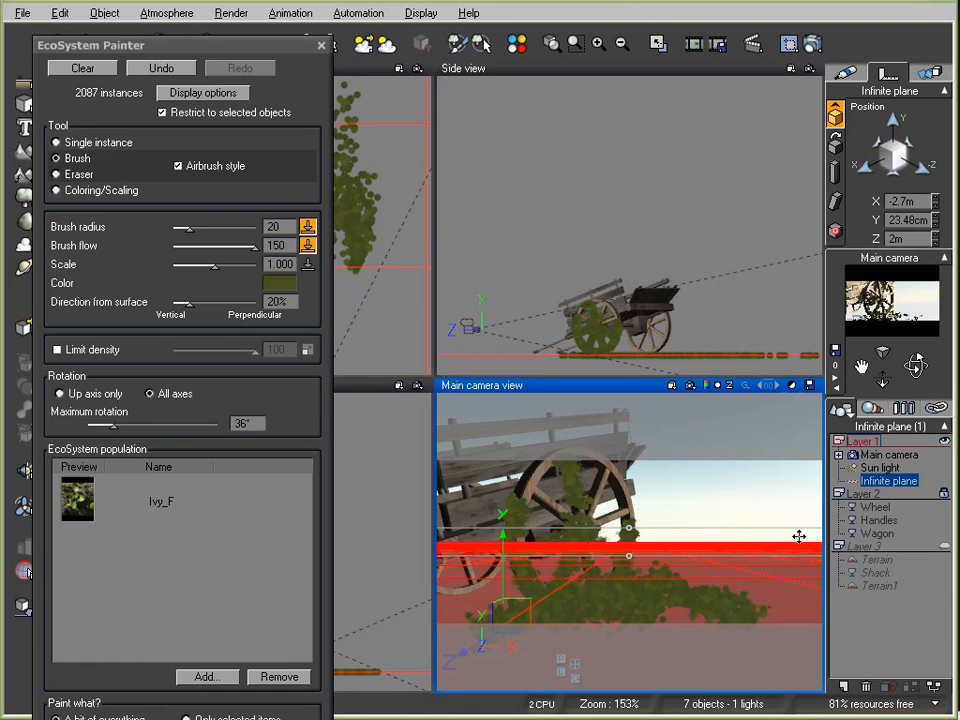
- Paint more ivy over the hub and rim of the Wheel object, check it in a render and close the render display
{"action": "left_click", "coordinate": [877, 508]}
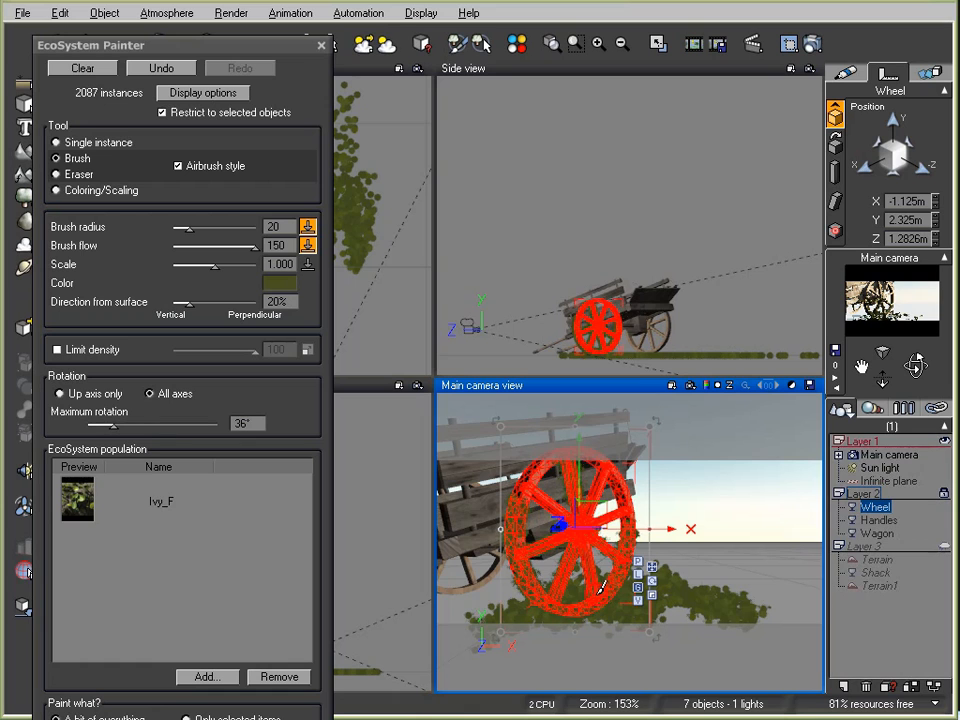
{"action": "mouse_move", "coordinate": [589, 537]}
{"action": "left_mouse_down"}
{"action": "mouse_move", "coordinate": [632, 510]}
{"action": "mouse_move", "coordinate": [636, 530]}
{"action": "mouse_move", "coordinate": [528, 545]}
{"action": "mouse_move", "coordinate": [520, 530]}
{"action": "left_mouse_up"}
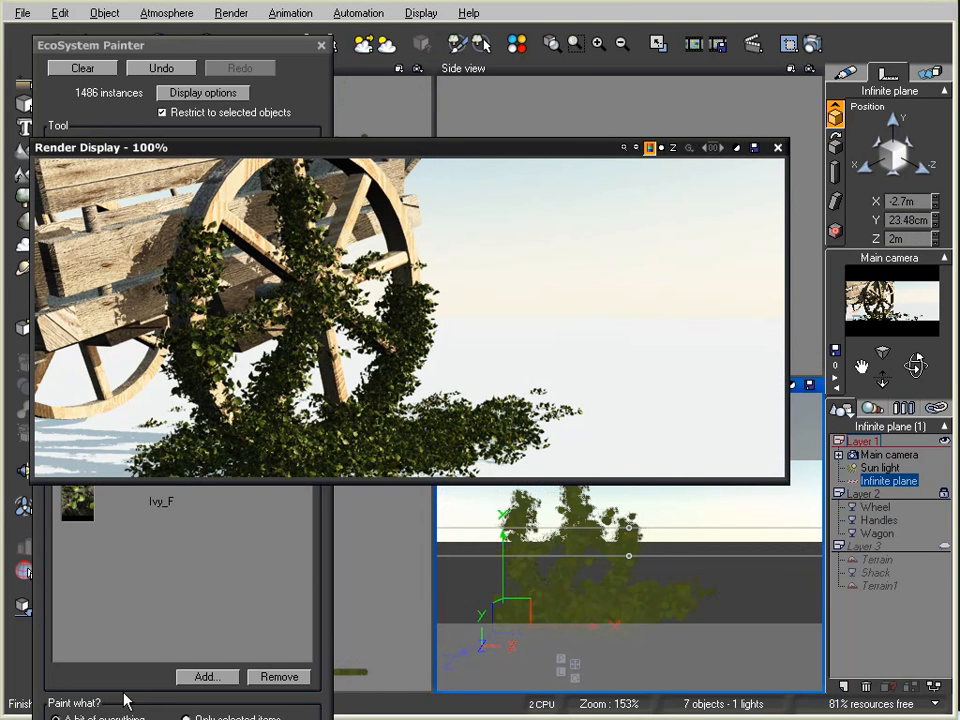
{"action": "left_click", "coordinate": [778, 148]}
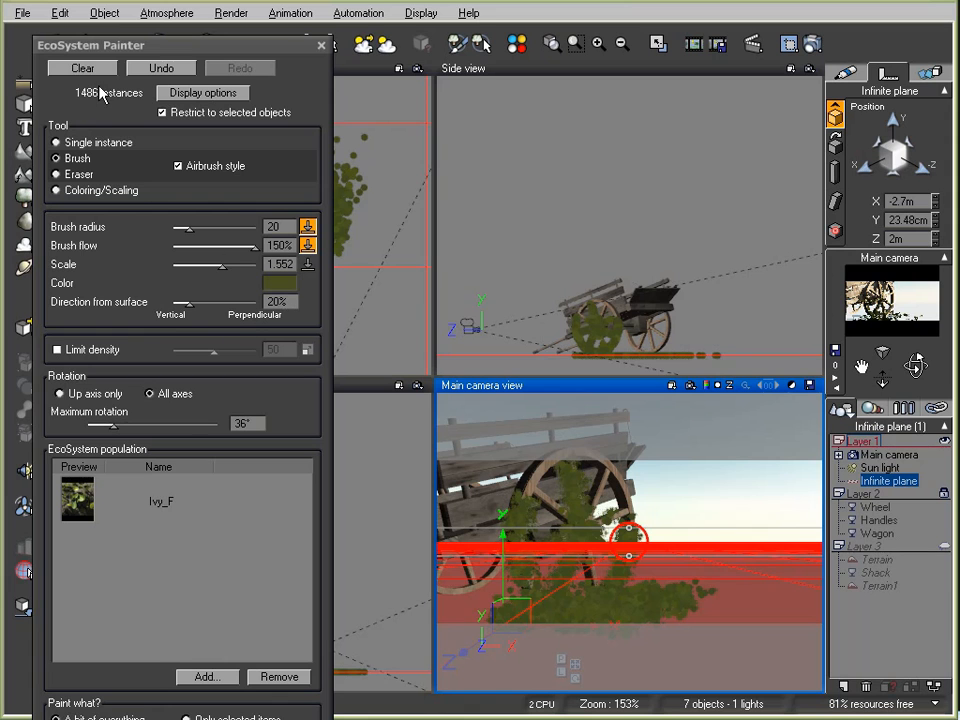
- Change the painting color for the ivy to a light orange-brown
{"action": "left_click_drag", "start_coordinate": [96, 44], "coordinate": [88, 13]}
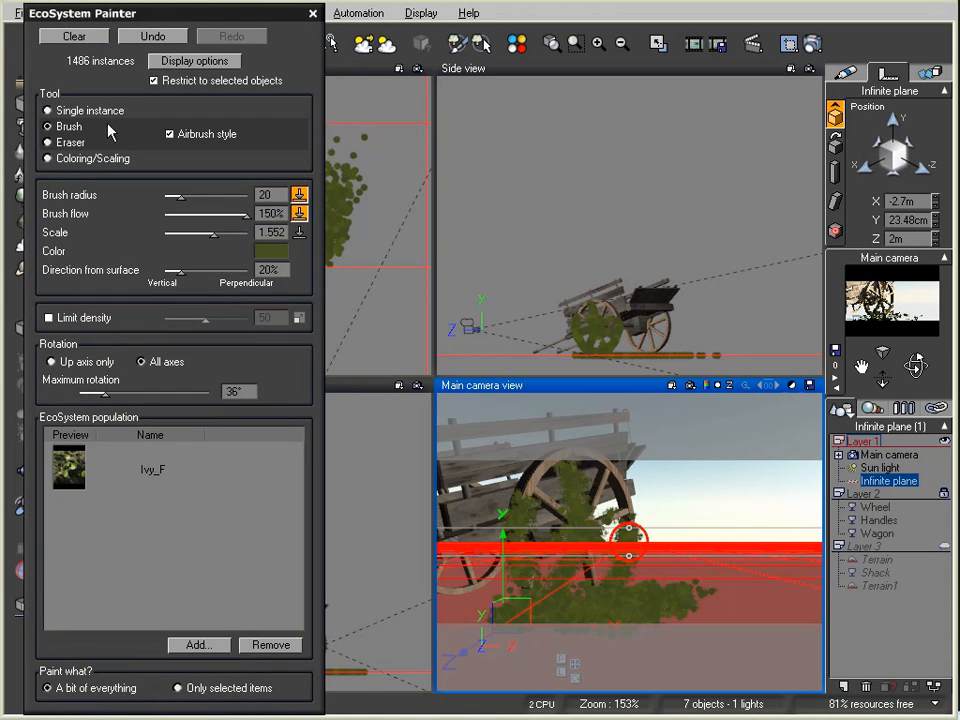
{"action": "left_click", "coordinate": [271, 256]}
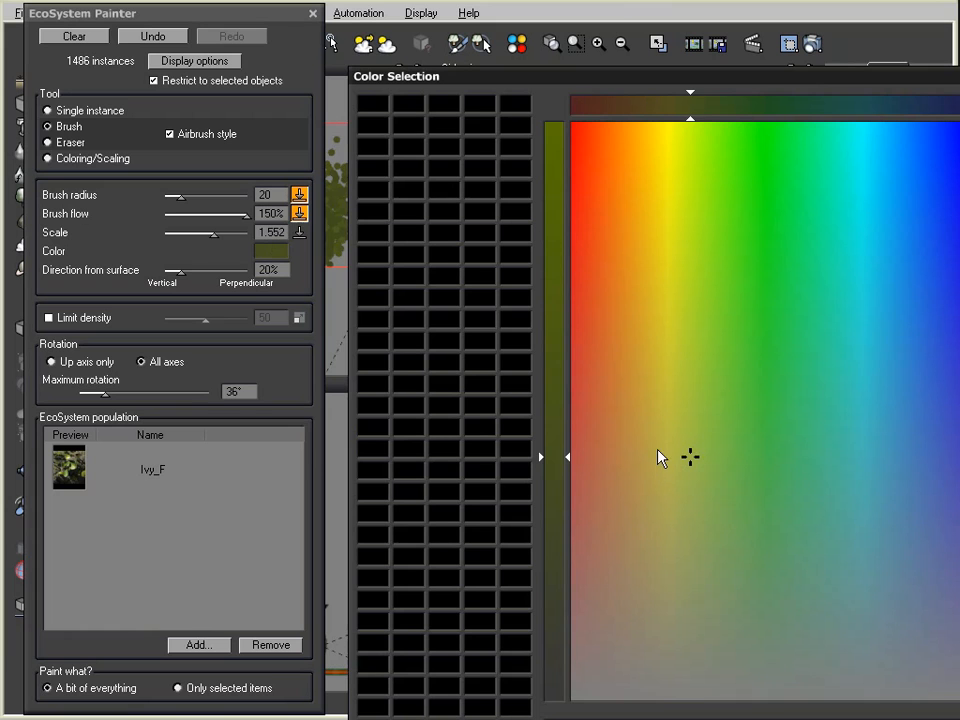
{"action": "left_click_drag", "start_coordinate": [656, 456], "coordinate": [625, 508]}
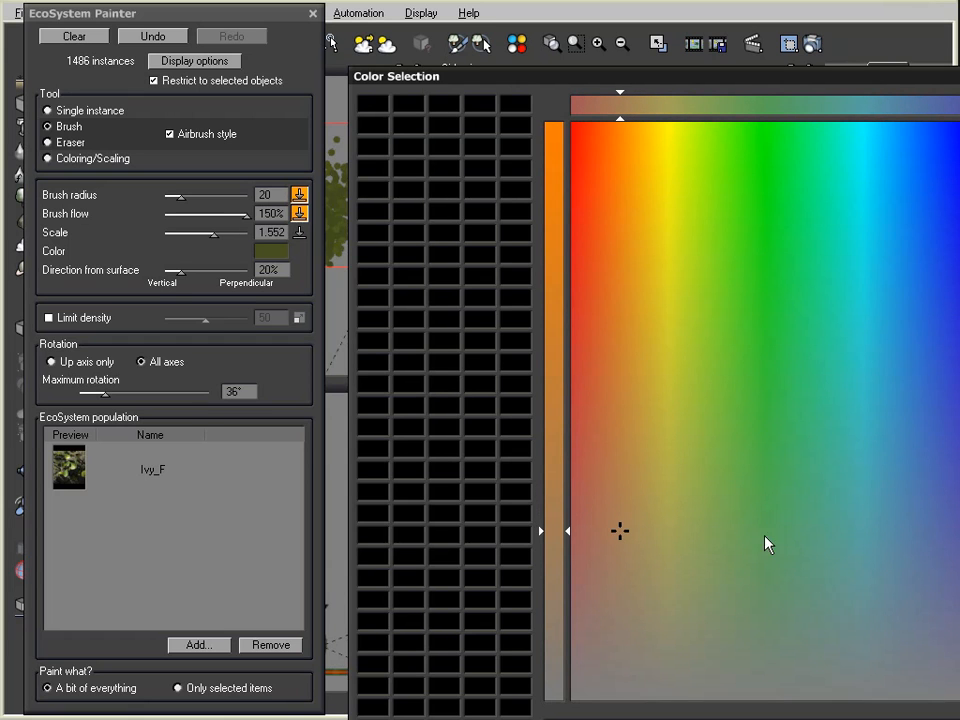
{"action": "key", "text": "Return"}
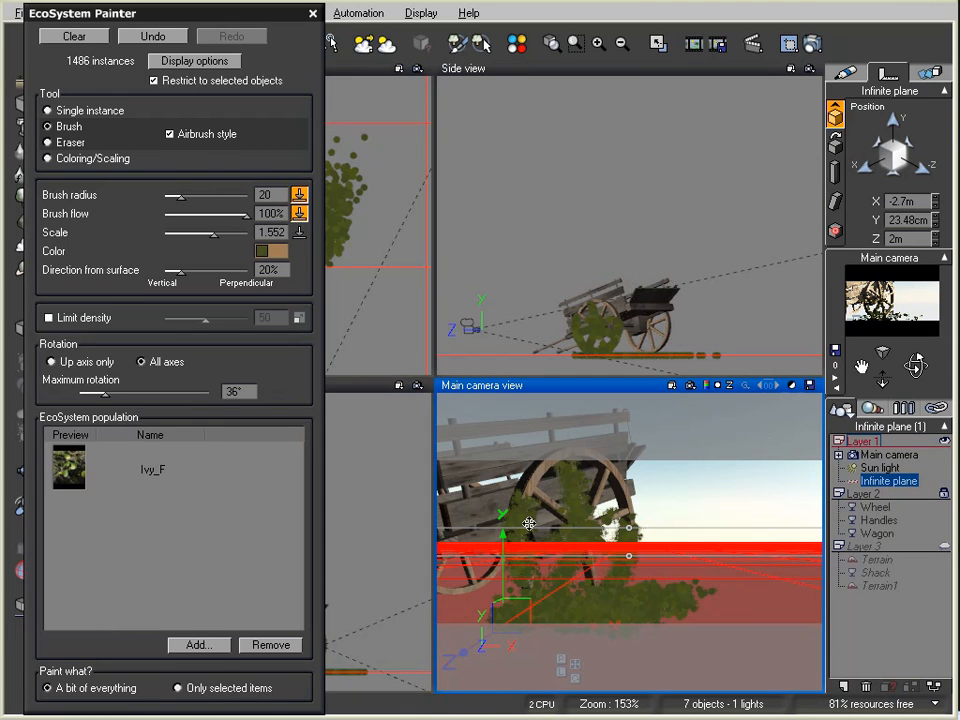
- Paint orange-brown tinted ivy over the existing growth on the Wheel and on the Infinite plane
{"action": "left_click", "coordinate": [872, 507]}
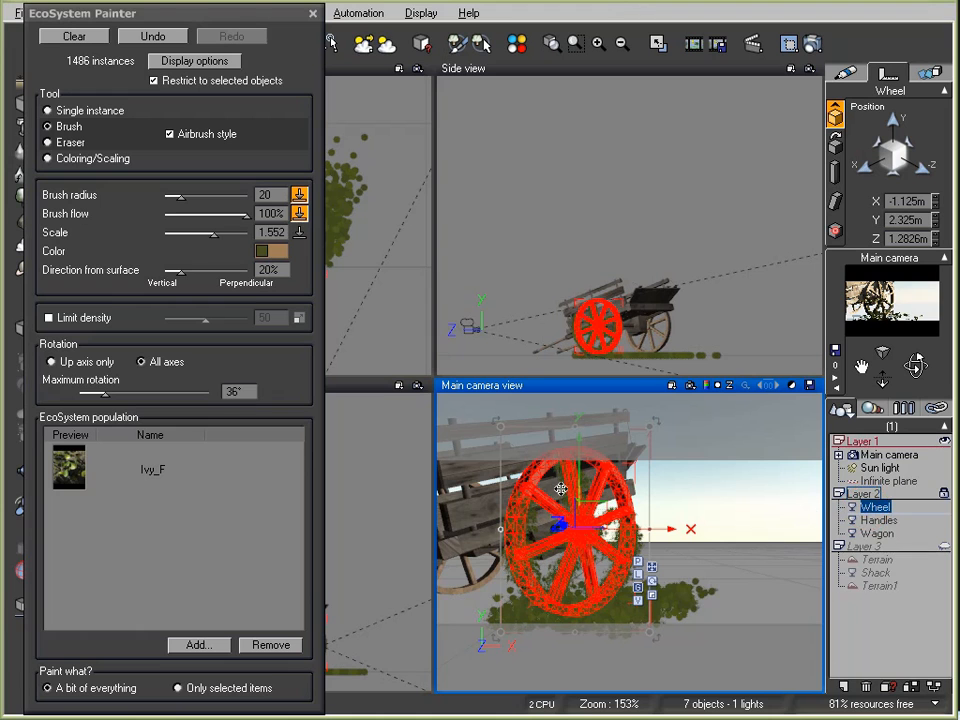
{"action": "mouse_move", "coordinate": [519, 503]}
{"action": "left_mouse_down"}
{"action": "mouse_move", "coordinate": [523, 488]}
{"action": "mouse_move", "coordinate": [532, 596]}
{"action": "mouse_move", "coordinate": [552, 604]}
{"action": "mouse_move", "coordinate": [578, 610]}
{"action": "mouse_move", "coordinate": [633, 558]}
{"action": "mouse_move", "coordinate": [590, 565]}
{"action": "mouse_move", "coordinate": [575, 520]}
{"action": "mouse_move", "coordinate": [560, 535]}
{"action": "mouse_move", "coordinate": [653, 547]}
{"action": "left_mouse_up"}
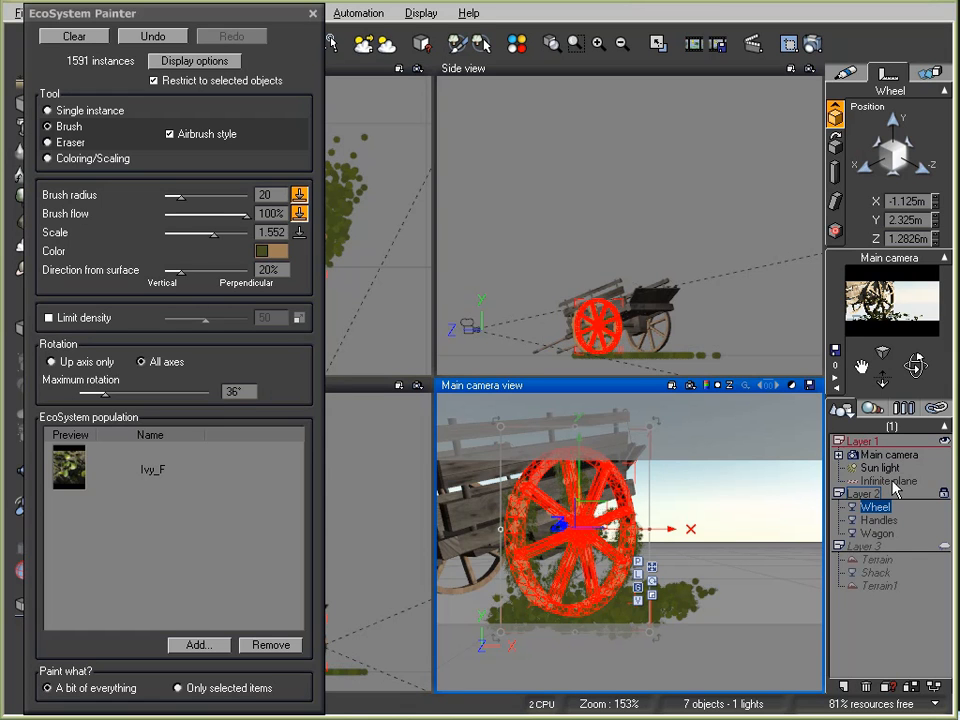
{"action": "left_click", "coordinate": [667, 362]}
{"action": "mouse_move", "coordinate": [510, 617]}
{"action": "left_mouse_down"}
{"action": "mouse_move", "coordinate": [650, 592]}
{"action": "mouse_move", "coordinate": [653, 583]}
{"action": "mouse_move", "coordinate": [640, 625]}
{"action": "mouse_move", "coordinate": [621, 634]}
{"action": "left_mouse_up"}
{"action": "mouse_move", "coordinate": [508, 613]}
{"action": "left_mouse_down"}
{"action": "mouse_move", "coordinate": [503, 607]}
{"action": "mouse_move", "coordinate": [533, 604]}
{"action": "left_mouse_up"}
{"action": "left_click", "coordinate": [621, 587]}
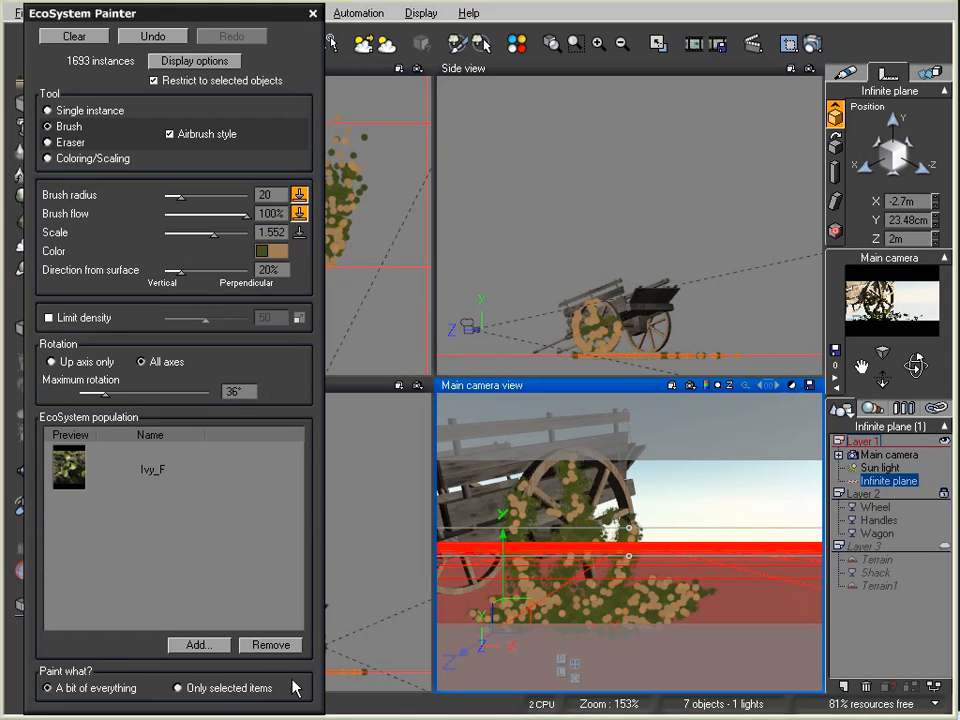
- Examine the color variation of the tinted ivy in the finished render, then close the render display
{"action": "left_click_drag", "start_coordinate": [282, 371], "coordinate": [278, 340]}
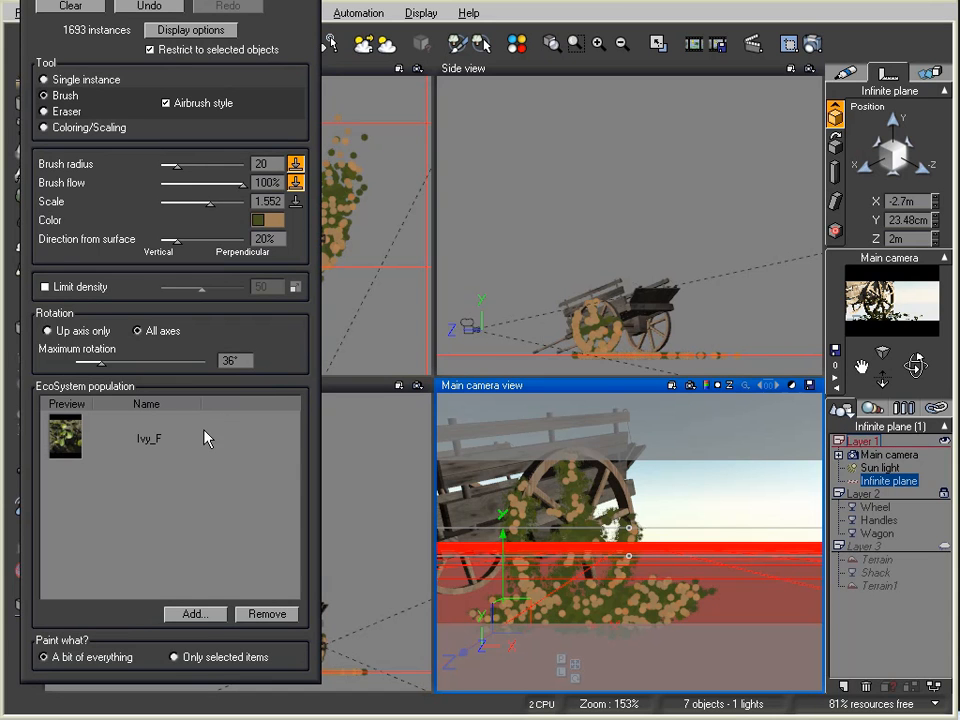
{"action": "mouse_move", "coordinate": [277, 344]}
{"action": "left_mouse_down"}
{"action": "mouse_move", "coordinate": [268, 326]}
{"action": "mouse_move", "coordinate": [283, 313]}
{"action": "left_mouse_up"}
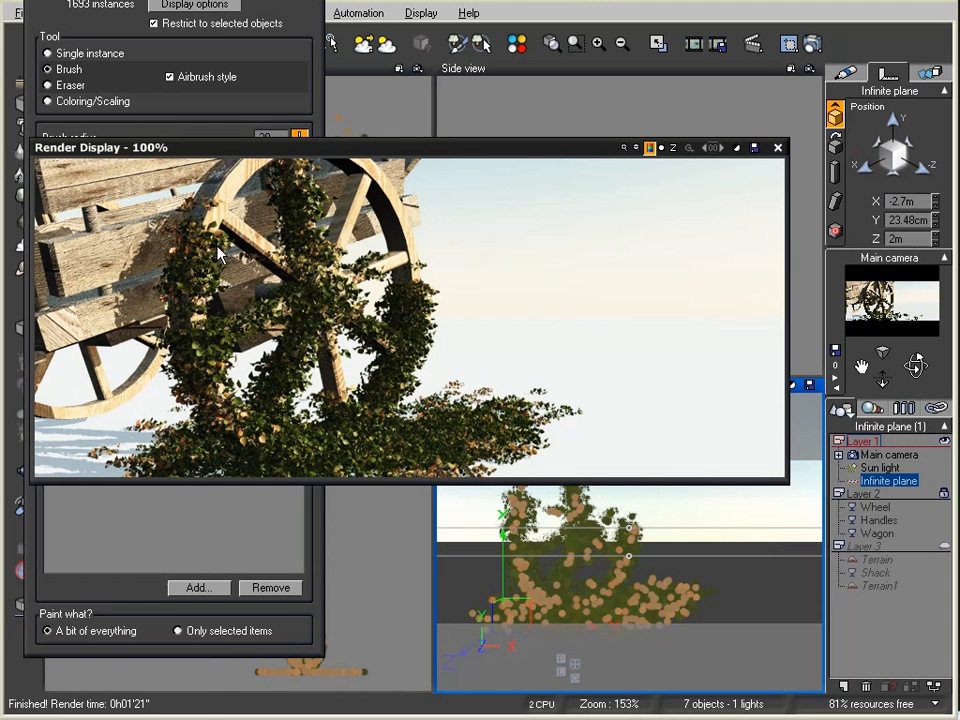
{"action": "left_click_drag", "start_coordinate": [376, 152], "coordinate": [542, 118]}
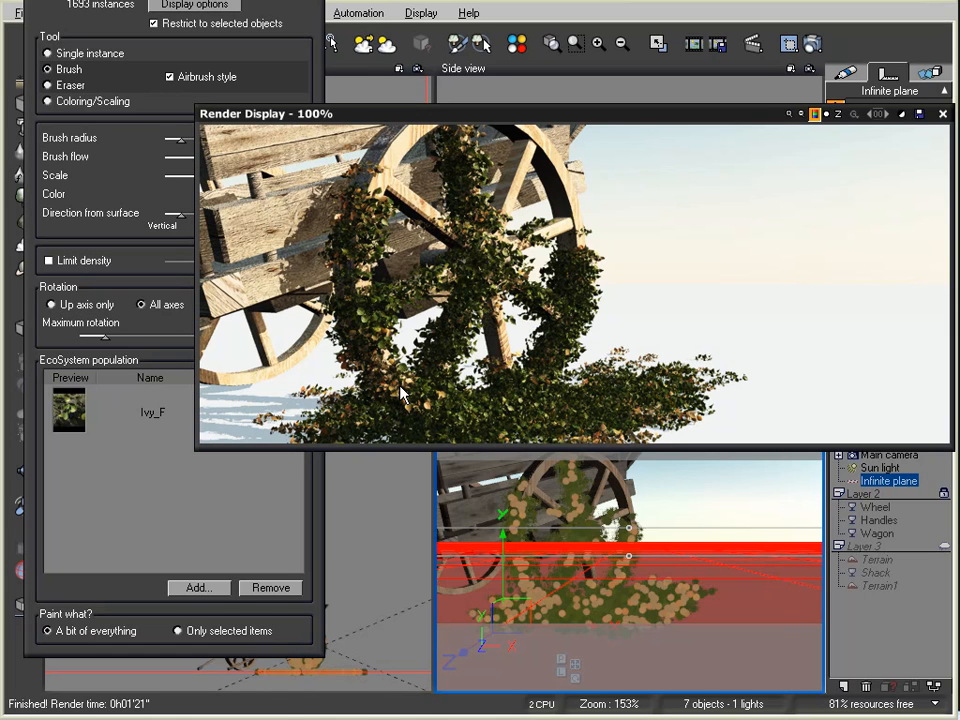
{"action": "left_click", "coordinate": [941, 114]}
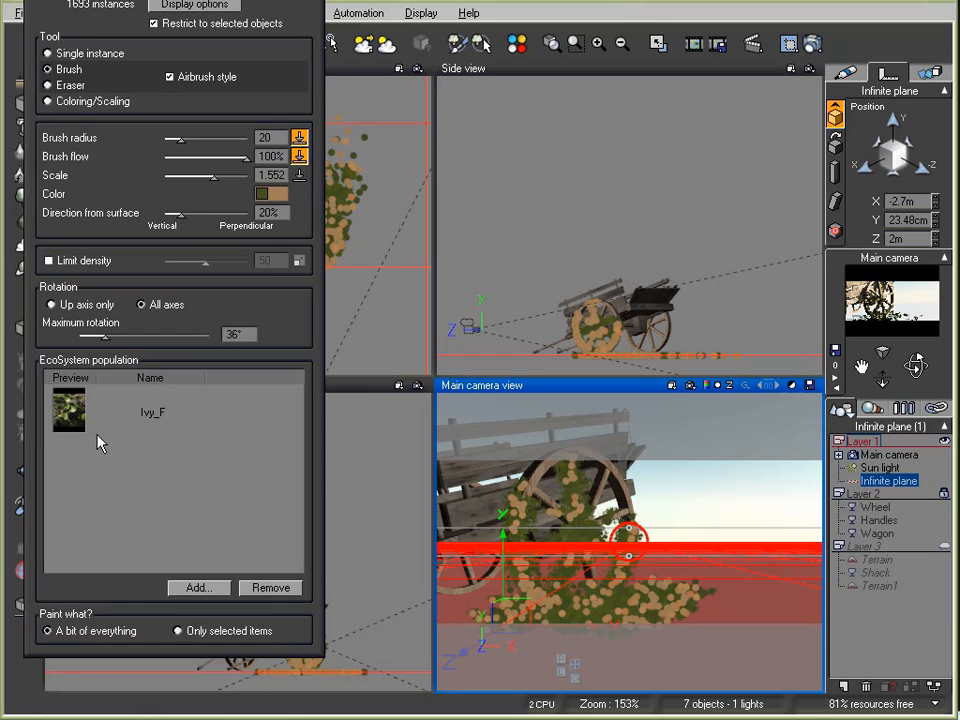
- Select Ivy_F in the population, then close and reopen the EcoSystem Painter and place it clear of the camera view
{"action": "left_click", "coordinate": [150, 405]}
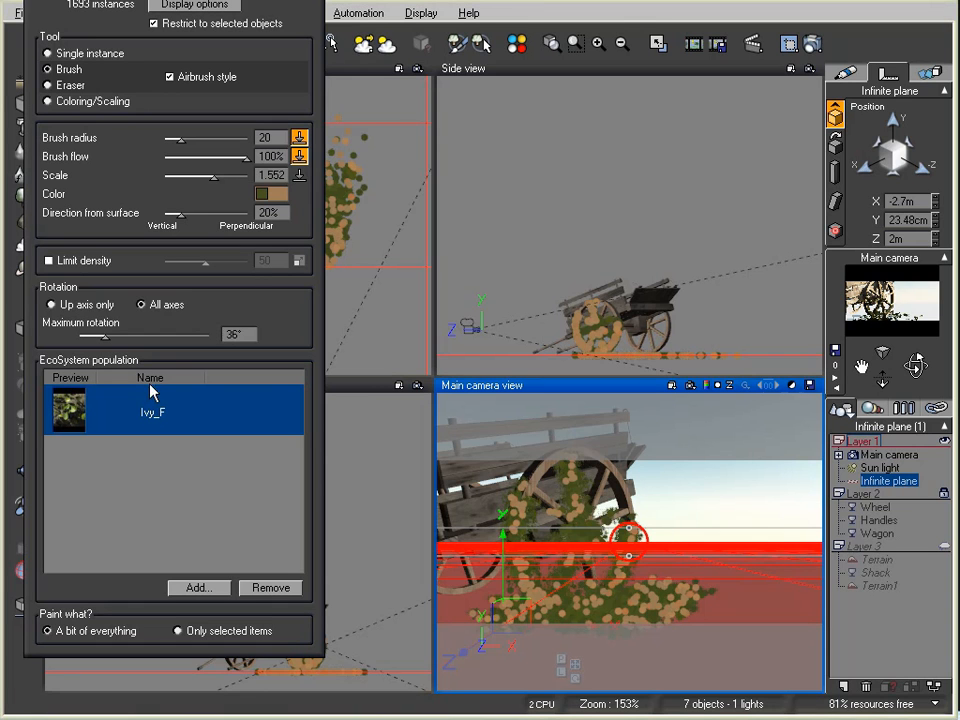
{"action": "left_click", "coordinate": [25, 571]}
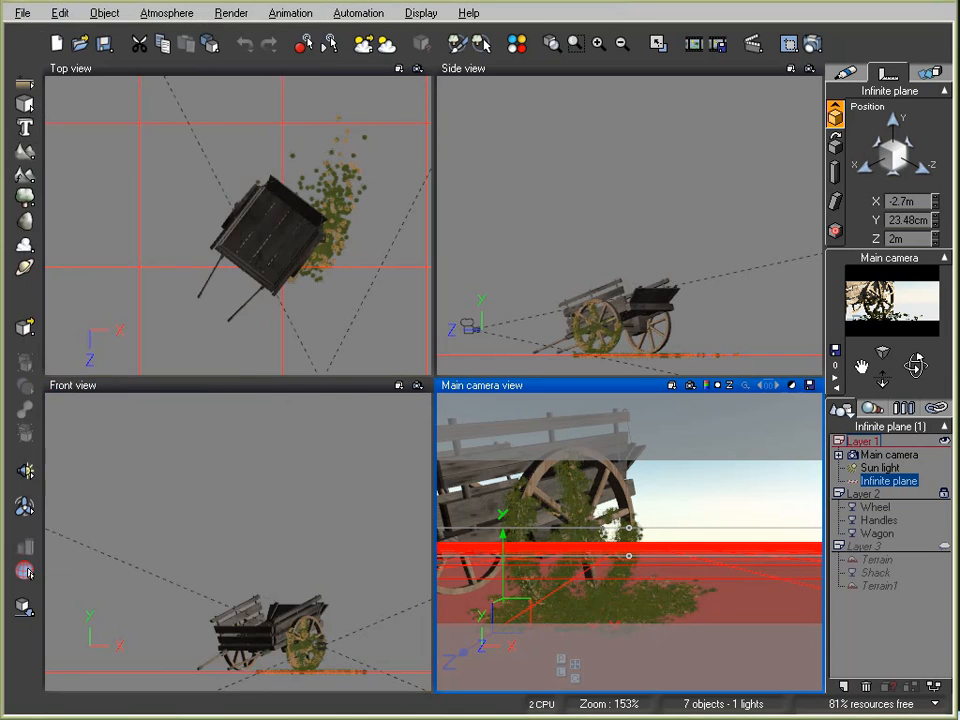
{"action": "left_click", "coordinate": [458, 43]}
{"action": "left_click_drag", "start_coordinate": [228, 0], "coordinate": [237, 5]}
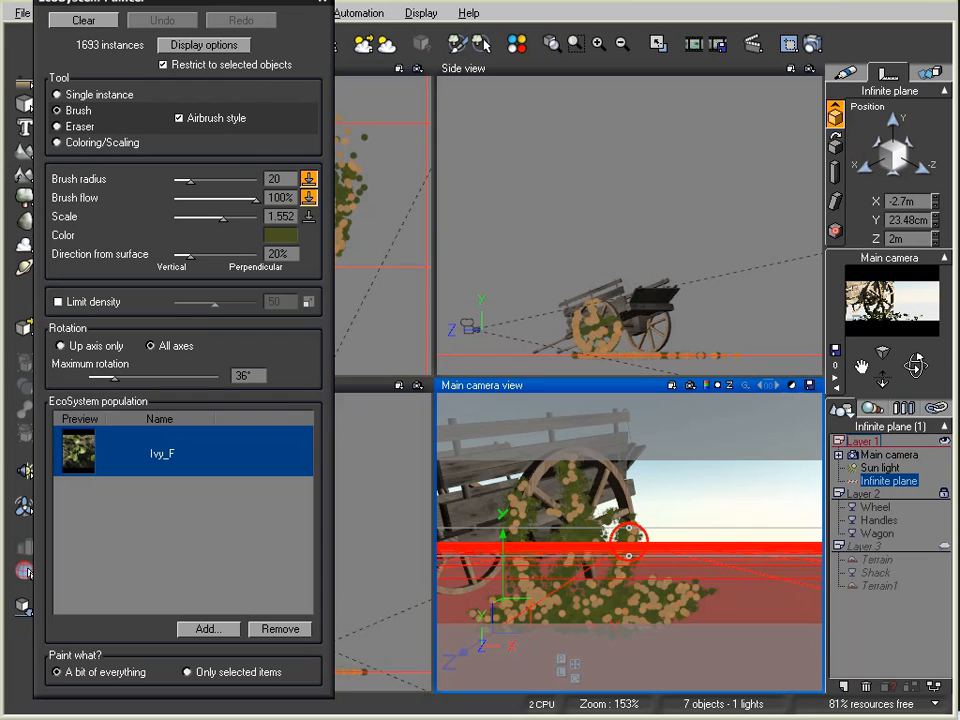
{"action": "left_click_drag", "start_coordinate": [237, 4], "coordinate": [213, 4]}
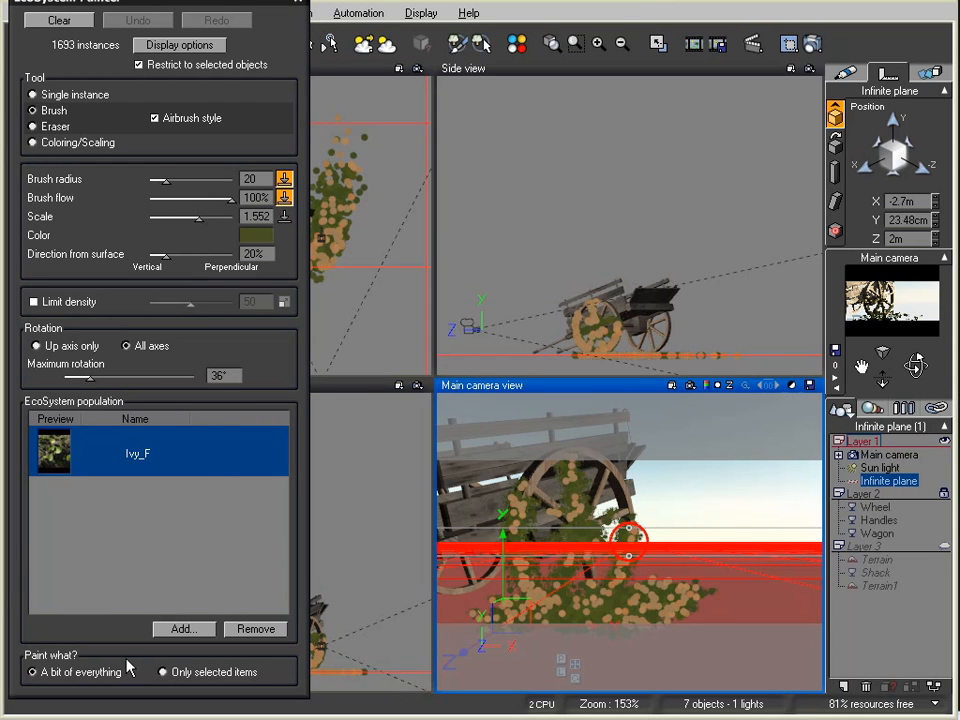
- Add the Colorful Bonnies plant from the Flowers collection to the EcoSystem population and select it
{"action": "left_click", "coordinate": [182, 628]}
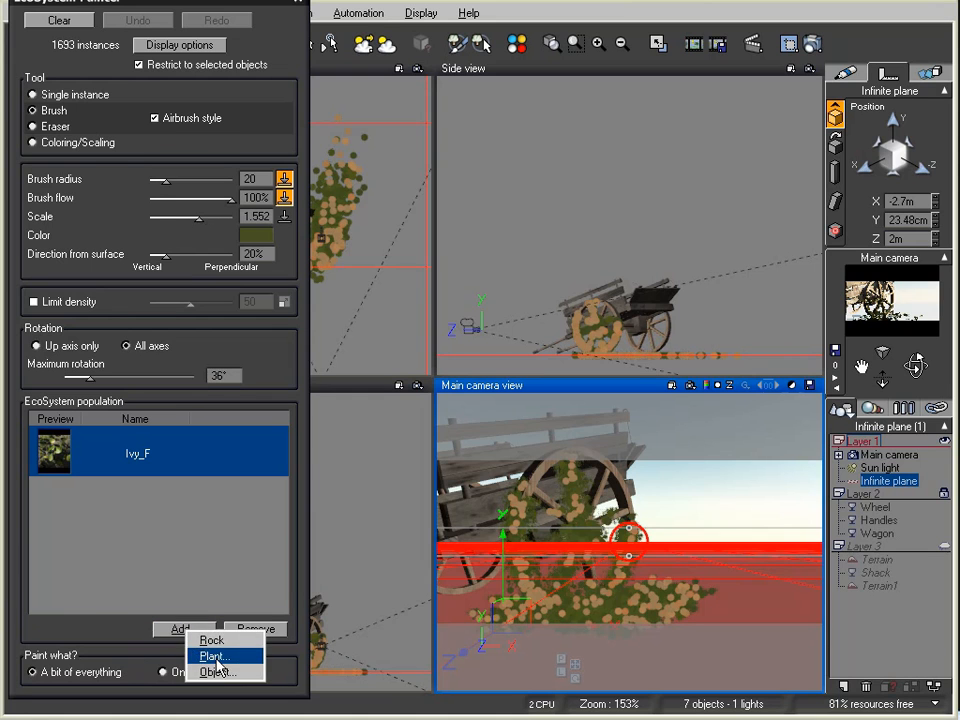
{"action": "left_click", "coordinate": [214, 656]}
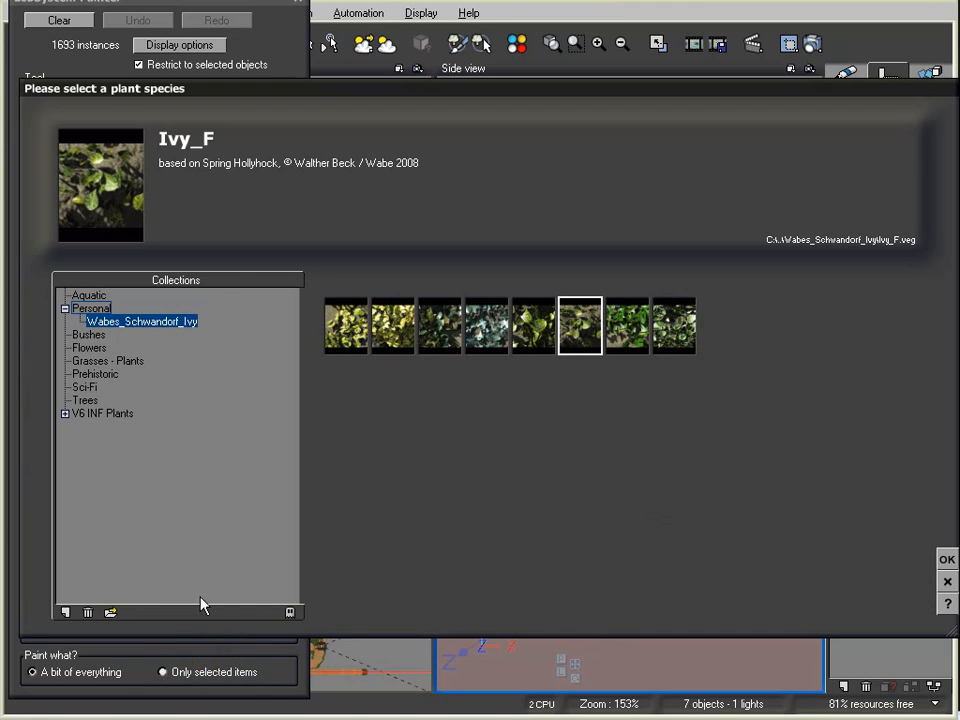
{"action": "left_click", "coordinate": [89, 348]}
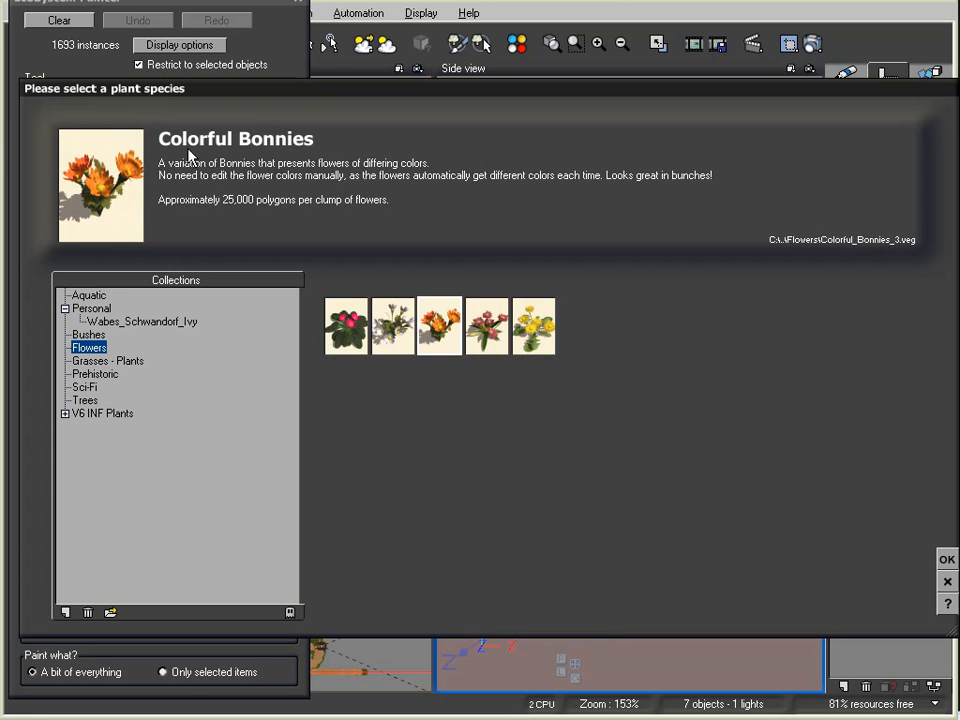
{"action": "left_click", "coordinate": [946, 559]}
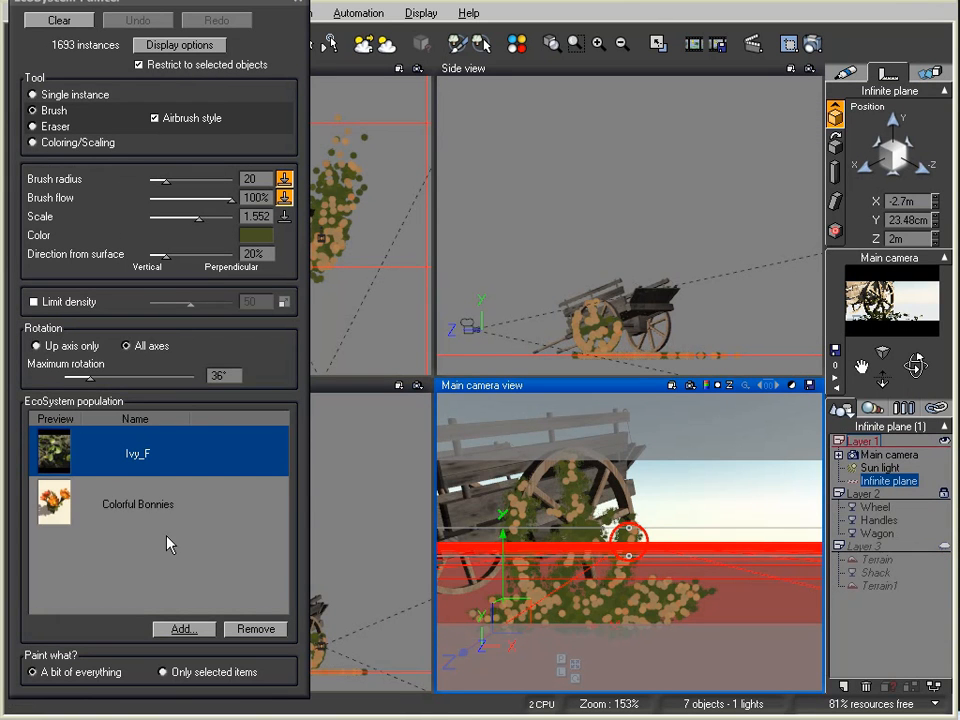
{"action": "left_click", "coordinate": [139, 507]}
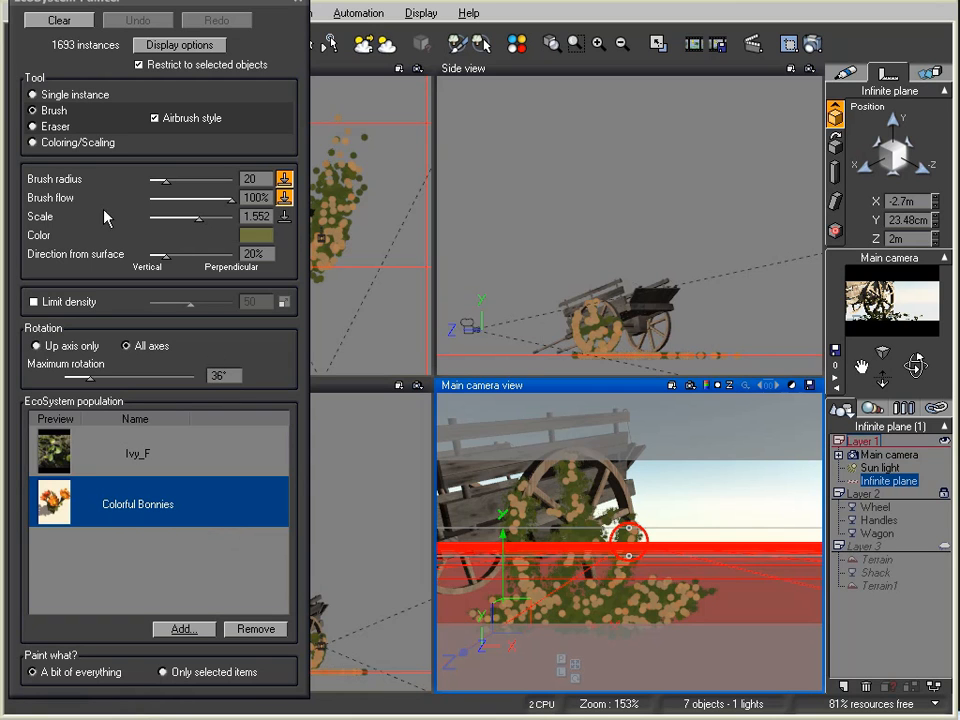
- Set the painting scale to 0.672 and paint the plant mix on the Infinite plane below the wheel
{"action": "left_click_drag", "start_coordinate": [205, 215], "coordinate": [190, 215]}
{"action": "left_click_drag", "start_coordinate": [597, 611], "coordinate": [615, 594]}
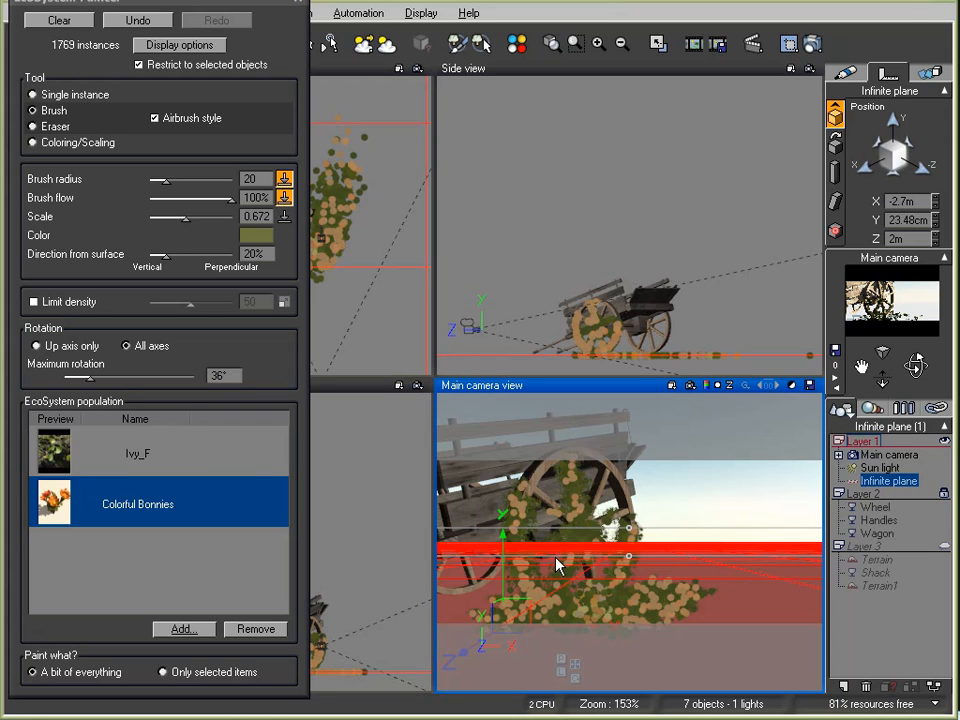
- Define a render area around the lower wheel and ground growth, render it and close the render display
{"action": "right_click", "coordinate": [796, 587]}
{"action": "left_click", "coordinate": [855, 488]}
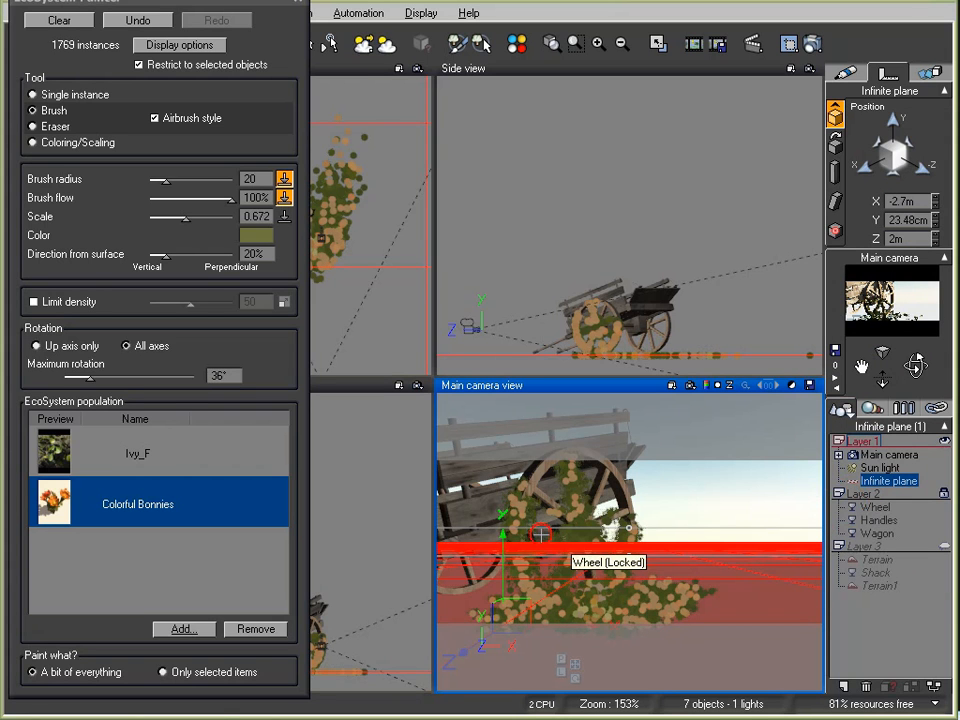
{"action": "left_click_drag", "start_coordinate": [540, 537], "coordinate": [676, 659]}
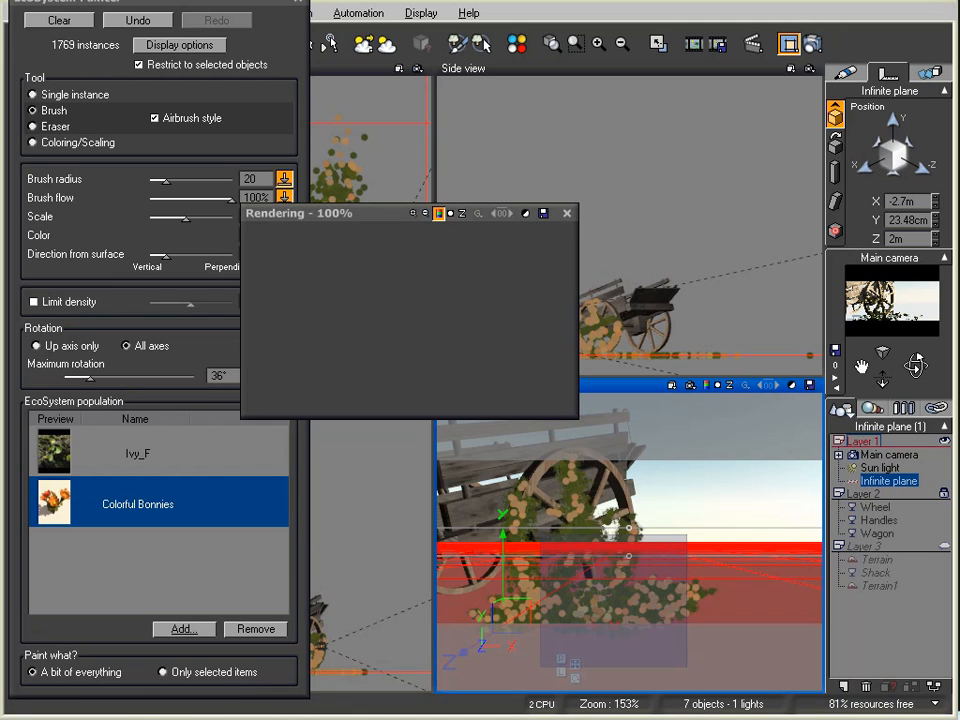
{"action": "left_click", "coordinate": [568, 213]}
- Undo the last painting, set the scale to 1.392 and paint the plant mix again on the ground below the wheel
{"action": "left_click", "coordinate": [134, 21]}
{"action": "left_click_drag", "start_coordinate": [186, 218], "coordinate": [200, 216]}
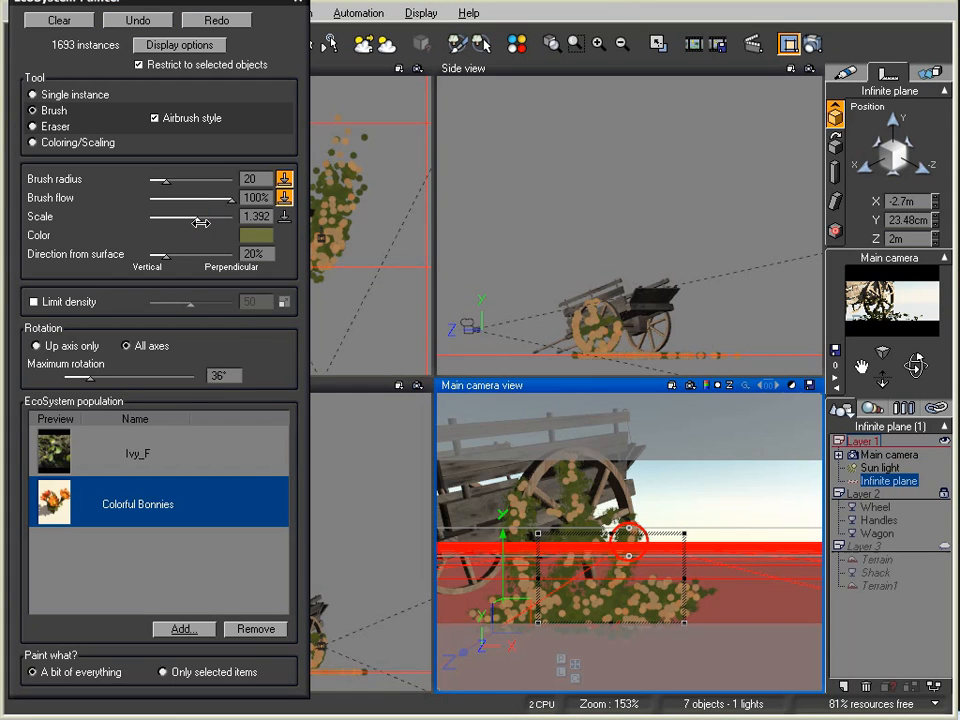
{"action": "mouse_move", "coordinate": [601, 620]}
{"action": "left_mouse_down"}
{"action": "mouse_move", "coordinate": [600, 606]}
{"action": "mouse_move", "coordinate": [617, 616]}
{"action": "mouse_move", "coordinate": [601, 625]}
{"action": "mouse_move", "coordinate": [540, 452]}
{"action": "mouse_move", "coordinate": [628, 532]}
{"action": "left_mouse_up"}
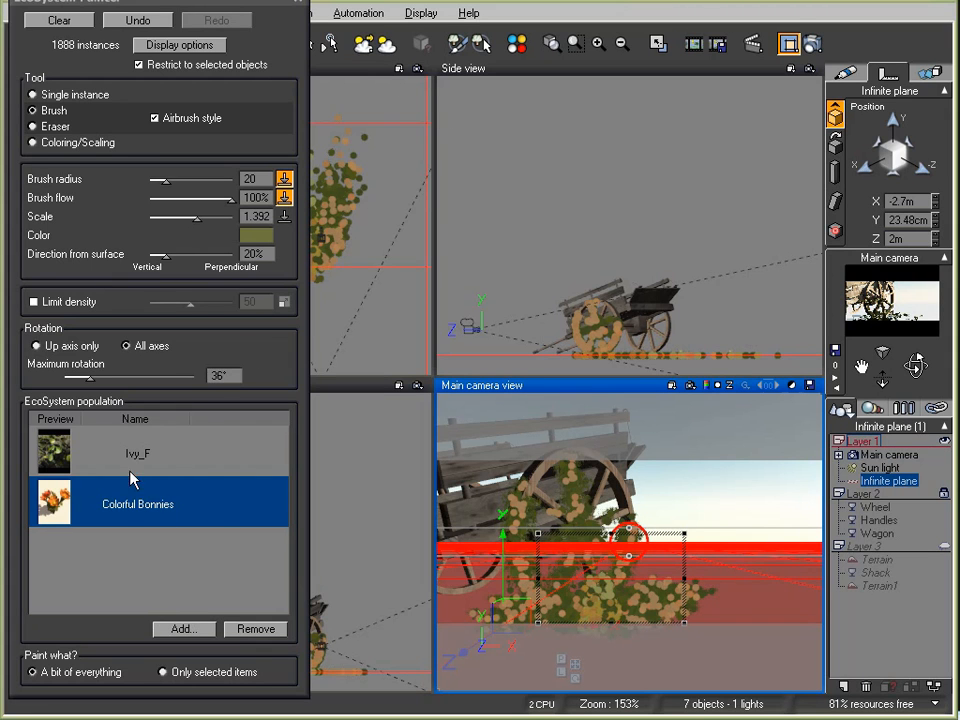
- Undo the last stroke, limit painting to only selected items and paint Colorful Bonnies on the ground ivy
{"action": "left_click", "coordinate": [120, 20]}
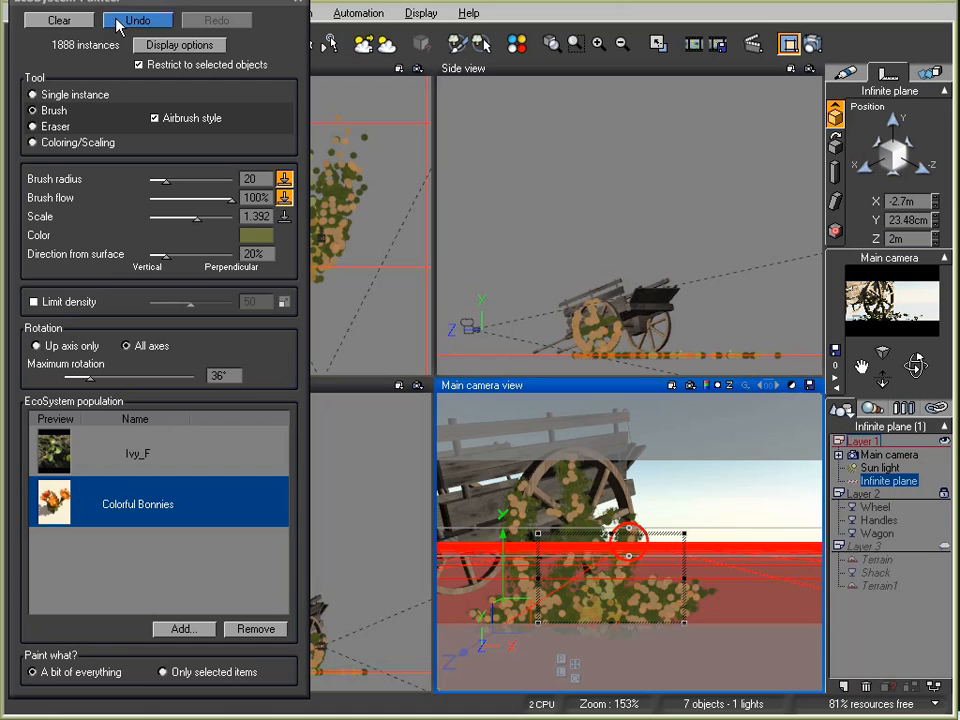
{"action": "left_click", "coordinate": [163, 672]}
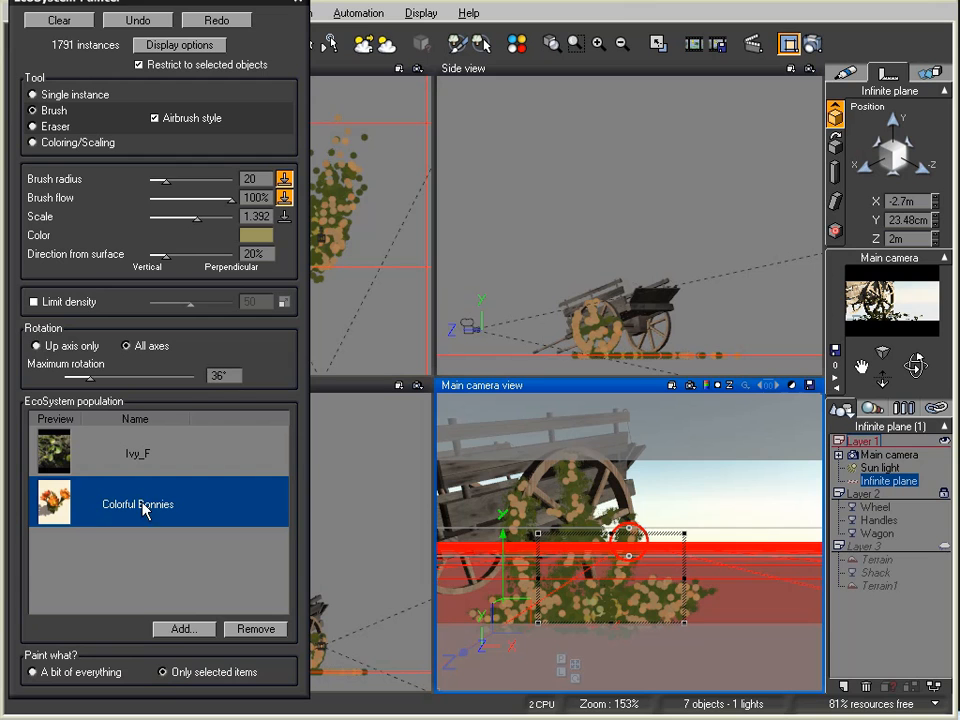
{"action": "left_click_drag", "start_coordinate": [620, 618], "coordinate": [628, 600]}
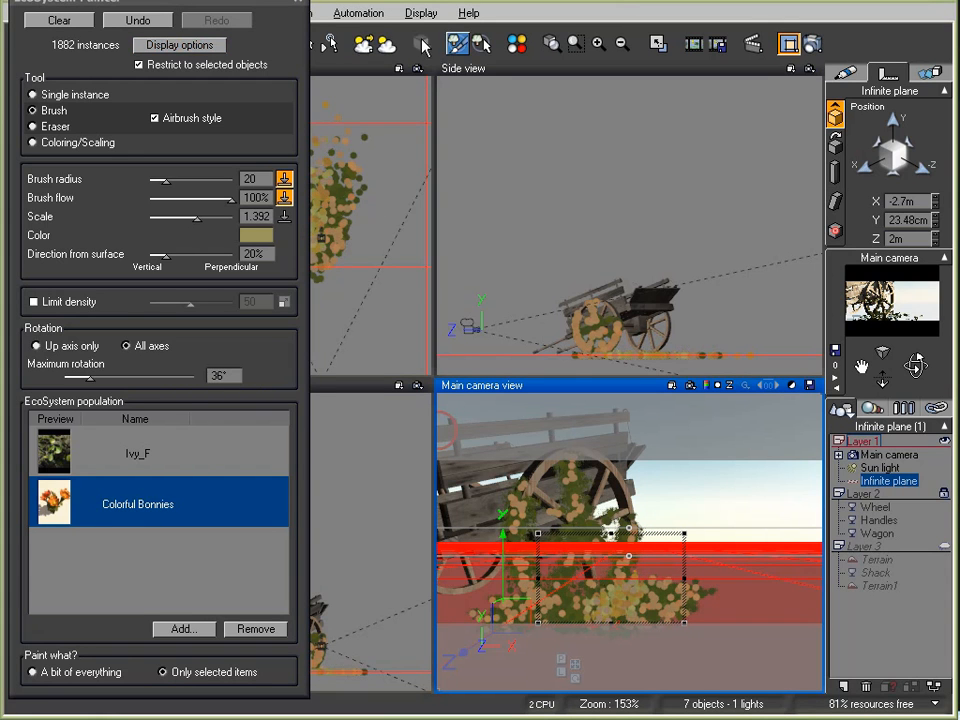
- Render the defined area, close the render display and paint more Colorful Bonnies across the ground around the wheel base
{"action": "left_click", "coordinate": [813, 45]}
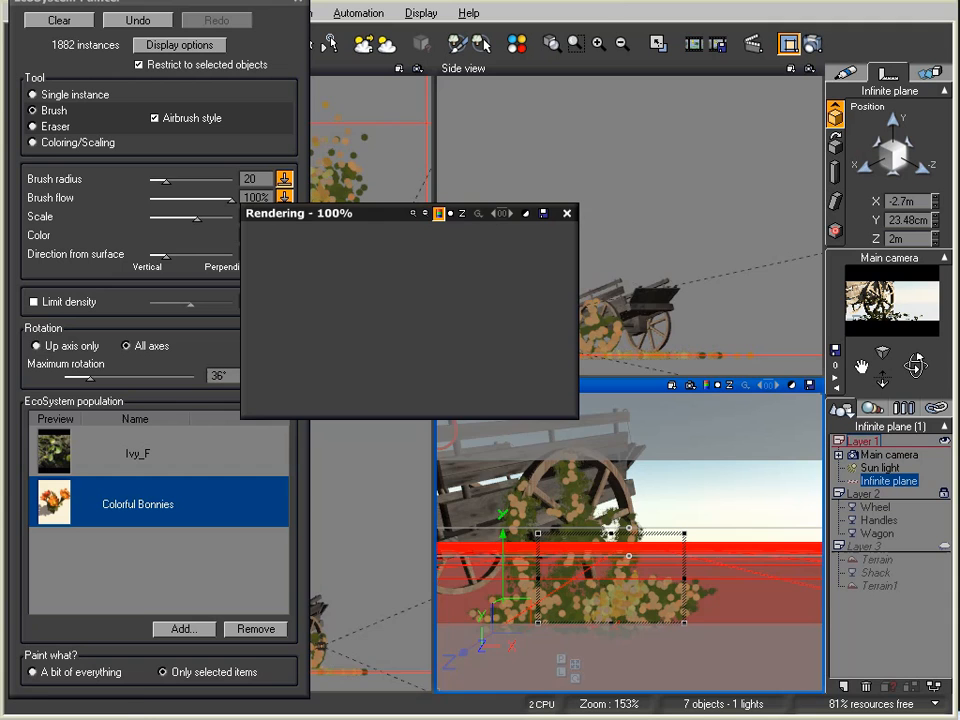
{"action": "left_click", "coordinate": [566, 213]}
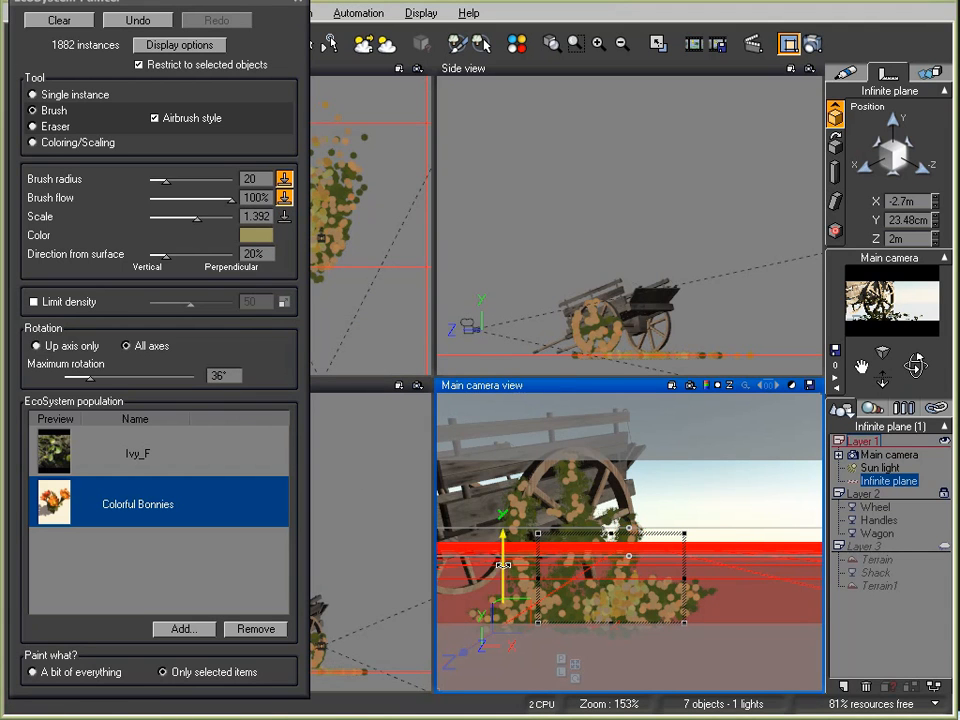
{"action": "mouse_move", "coordinate": [677, 587]}
{"action": "left_mouse_down"}
{"action": "mouse_move", "coordinate": [712, 587]}
{"action": "mouse_move", "coordinate": [666, 608]}
{"action": "mouse_move", "coordinate": [490, 608]}
{"action": "mouse_move", "coordinate": [500, 606]}
{"action": "left_mouse_up"}
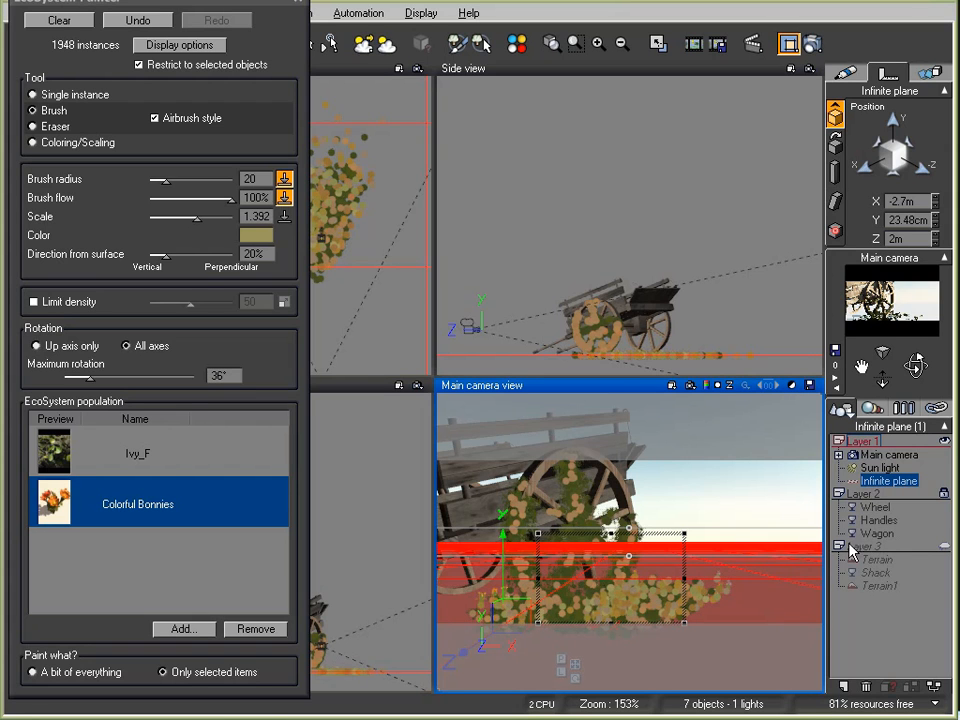
- Set the direction from surface to 81% and paint Colorful Bonnies onto the wheel, moving the render area clear of it
{"action": "left_click", "coordinate": [873, 508]}
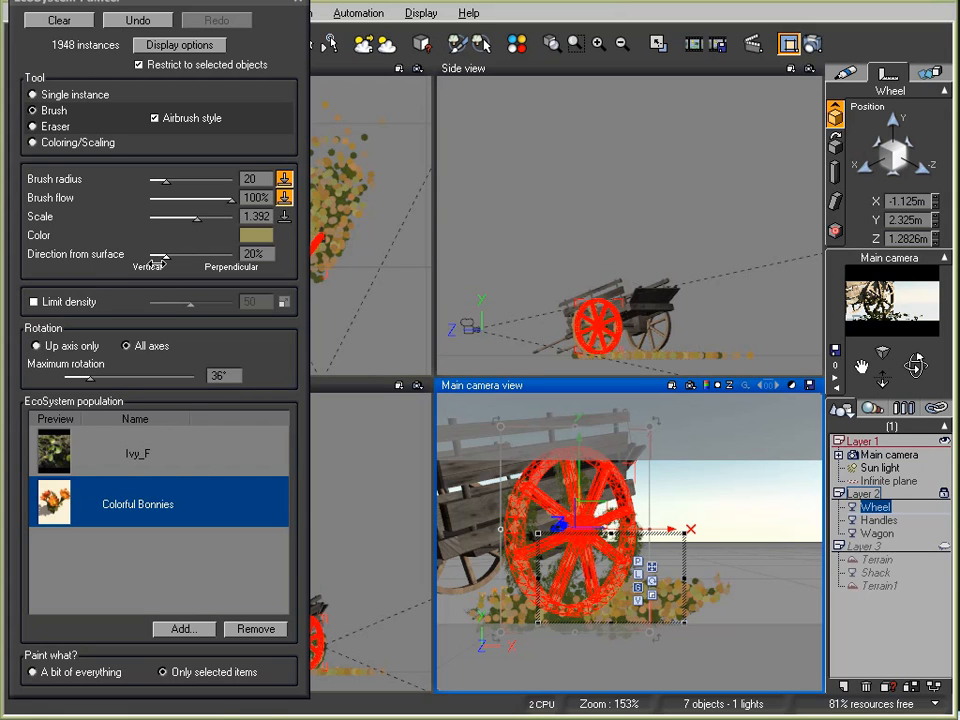
{"action": "left_click_drag", "start_coordinate": [165, 256], "coordinate": [215, 256]}
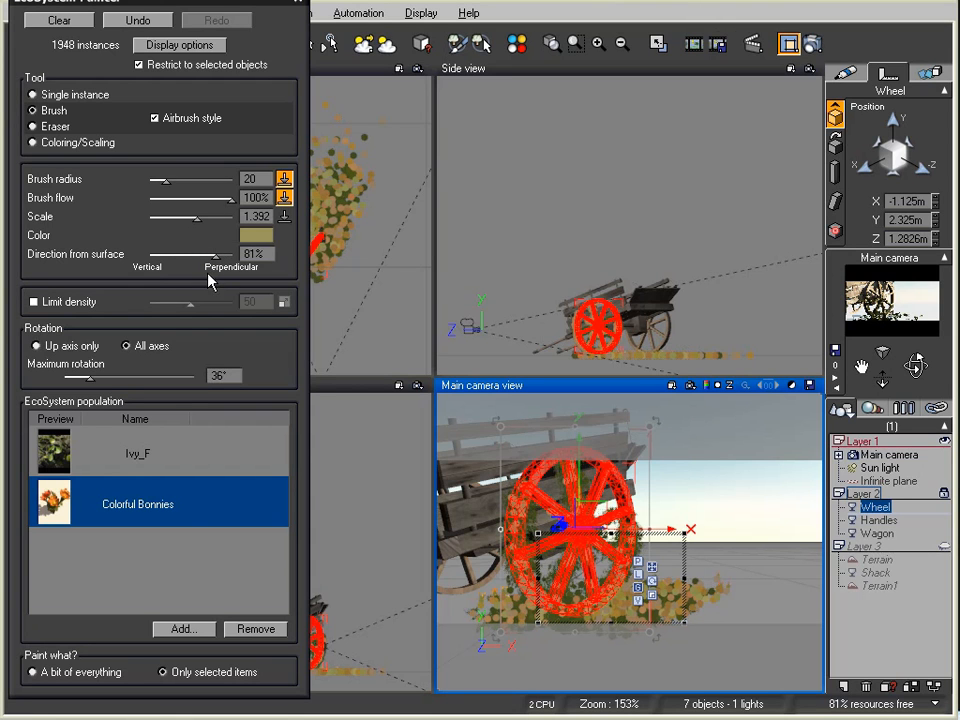
{"action": "mouse_move", "coordinate": [539, 561]}
{"action": "left_mouse_down"}
{"action": "mouse_move", "coordinate": [561, 606]}
{"action": "mouse_move", "coordinate": [553, 615]}
{"action": "mouse_move", "coordinate": [526, 563]}
{"action": "left_mouse_up"}
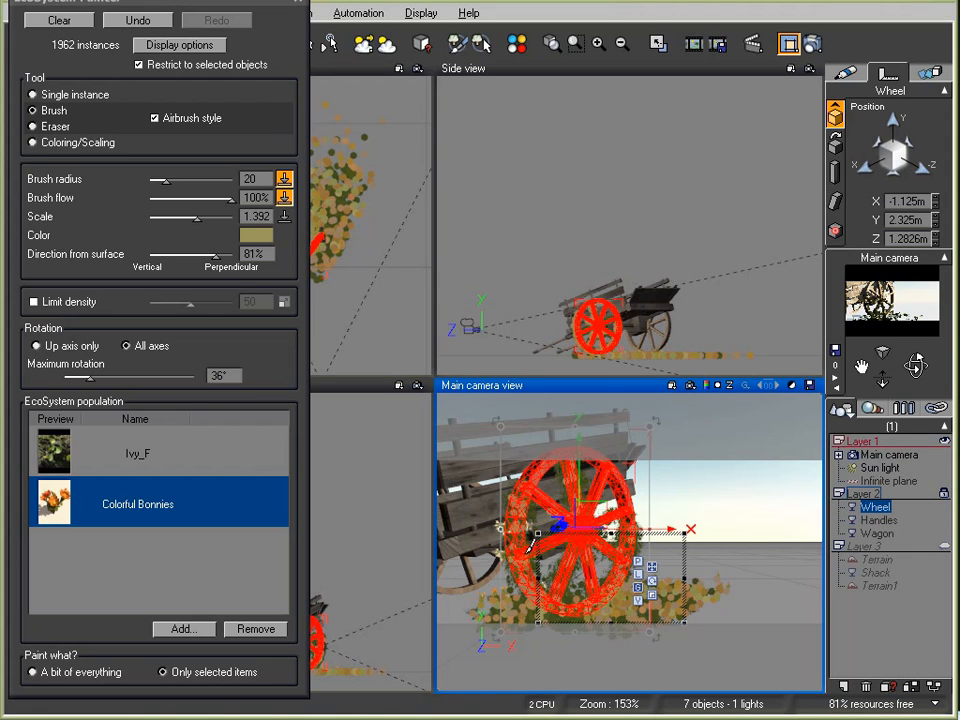
{"action": "mouse_move", "coordinate": [588, 532]}
{"action": "left_mouse_down"}
{"action": "mouse_move", "coordinate": [587, 492]}
{"action": "mouse_move", "coordinate": [575, 510]}
{"action": "mouse_move", "coordinate": [641, 562]}
{"action": "left_mouse_up"}
{"action": "mouse_move", "coordinate": [579, 518]}
{"action": "left_mouse_down"}
{"action": "mouse_move", "coordinate": [592, 553]}
{"action": "mouse_move", "coordinate": [606, 560]}
{"action": "mouse_move", "coordinate": [636, 531]}
{"action": "mouse_move", "coordinate": [614, 571]}
{"action": "left_mouse_up"}
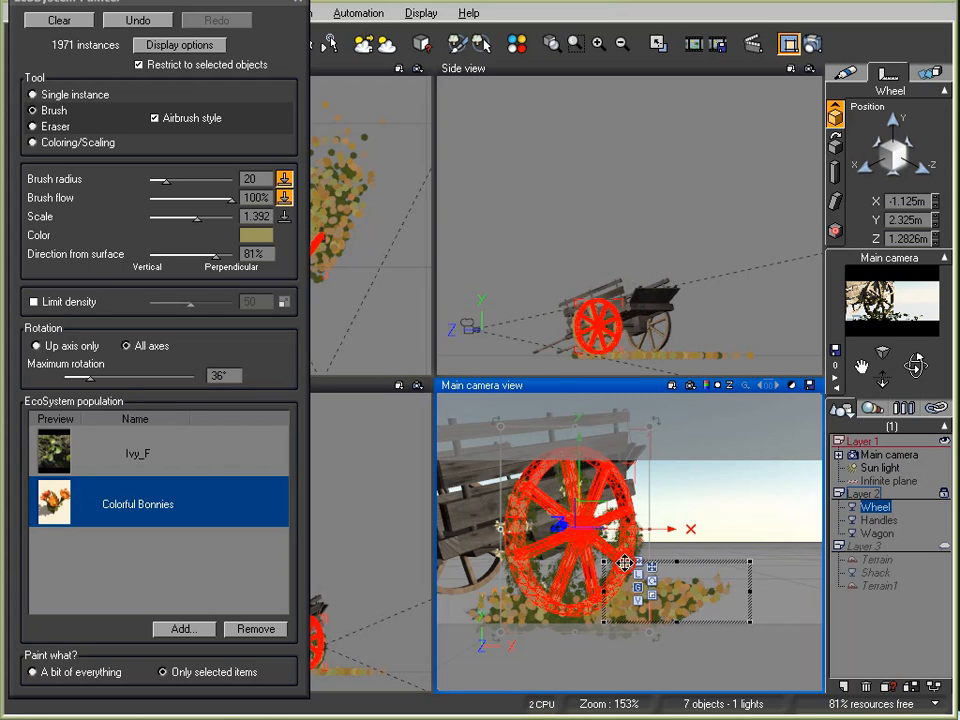
{"action": "left_click_drag", "start_coordinate": [701, 562], "coordinate": [784, 509]}
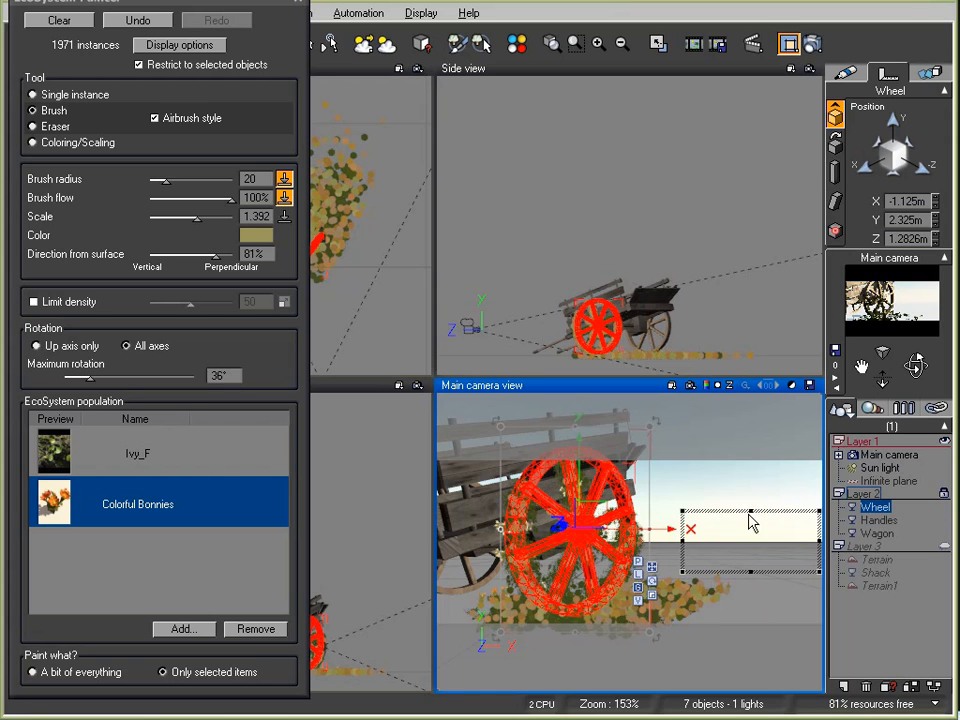
{"action": "left_click_drag", "start_coordinate": [616, 580], "coordinate": [568, 551]}
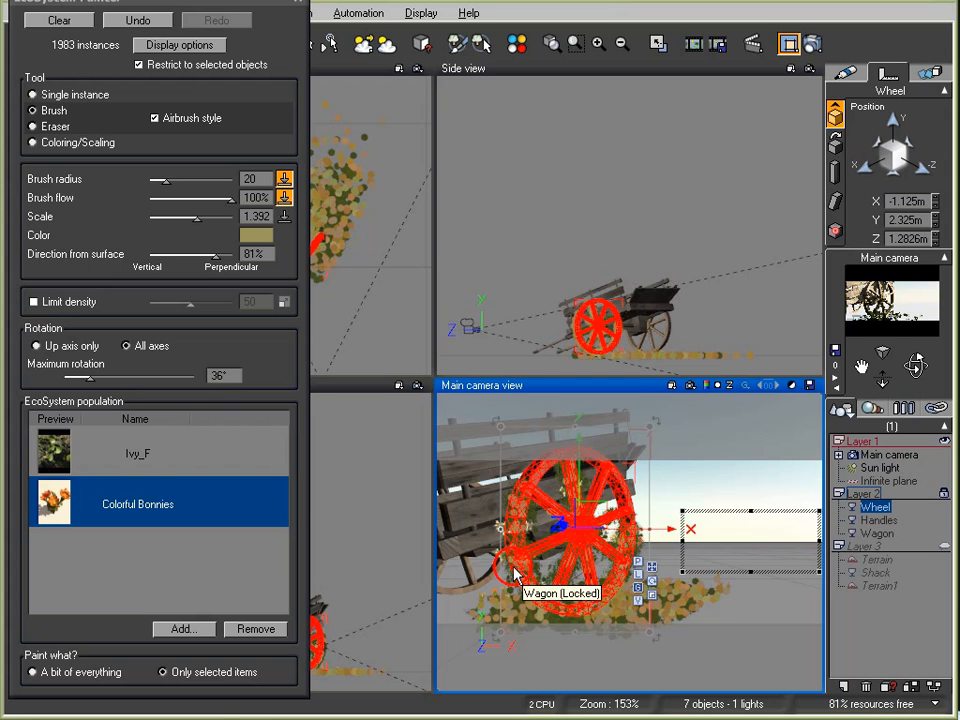
- Discard the render area, render the full main camera view and close the render display
{"action": "right_click", "coordinate": [642, 540]}
{"action": "left_click", "coordinate": [675, 462]}
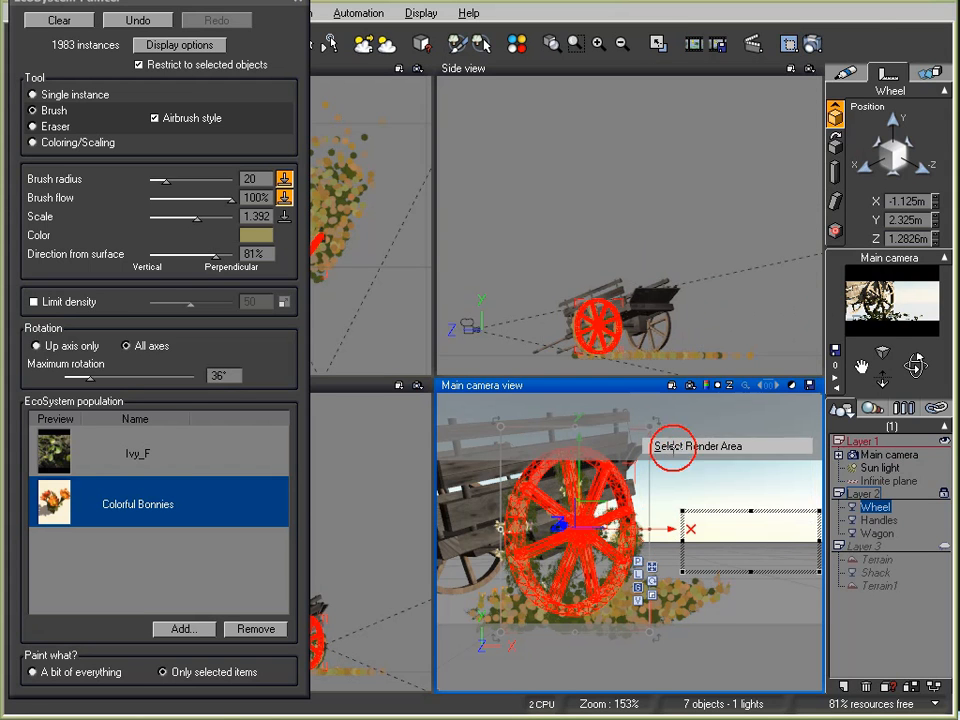
{"action": "right_click", "coordinate": [705, 510]}
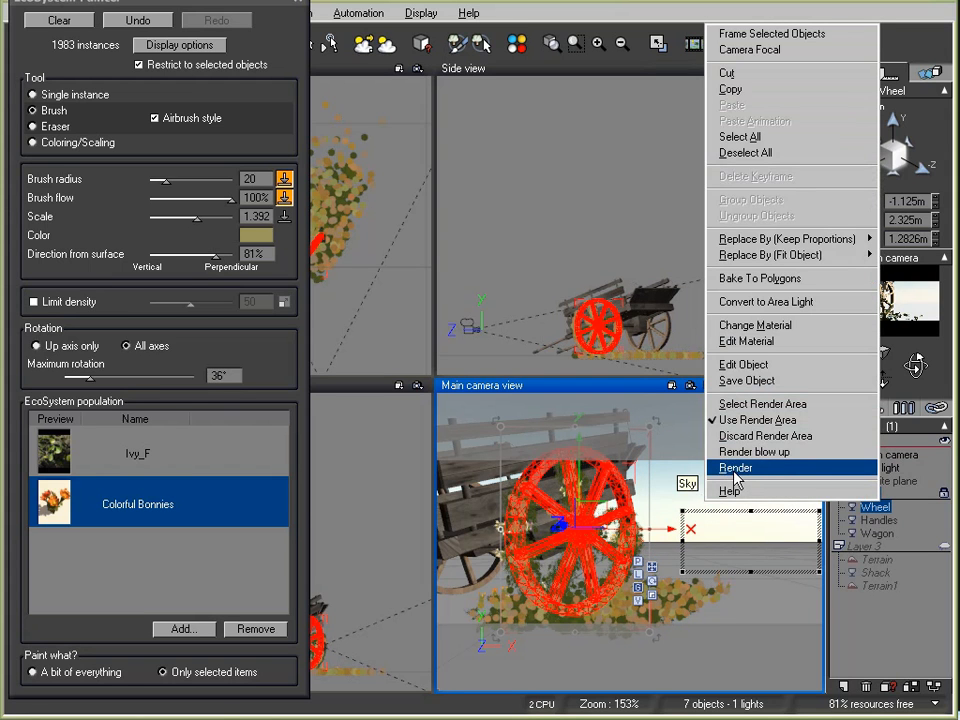
{"action": "left_click", "coordinate": [761, 433]}
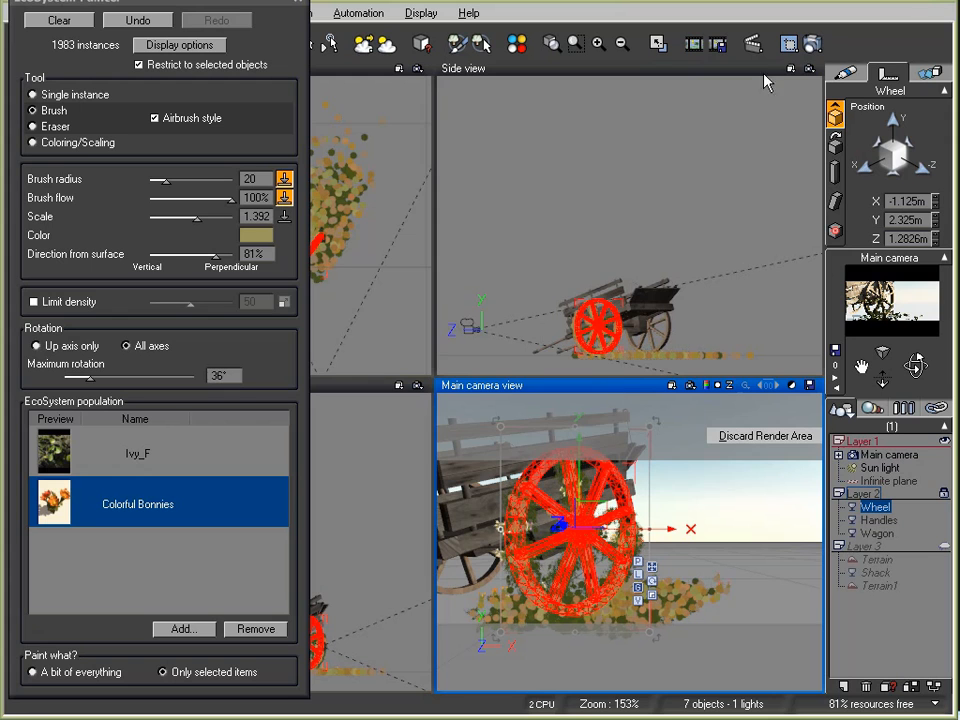
{"action": "left_click", "coordinate": [812, 44]}
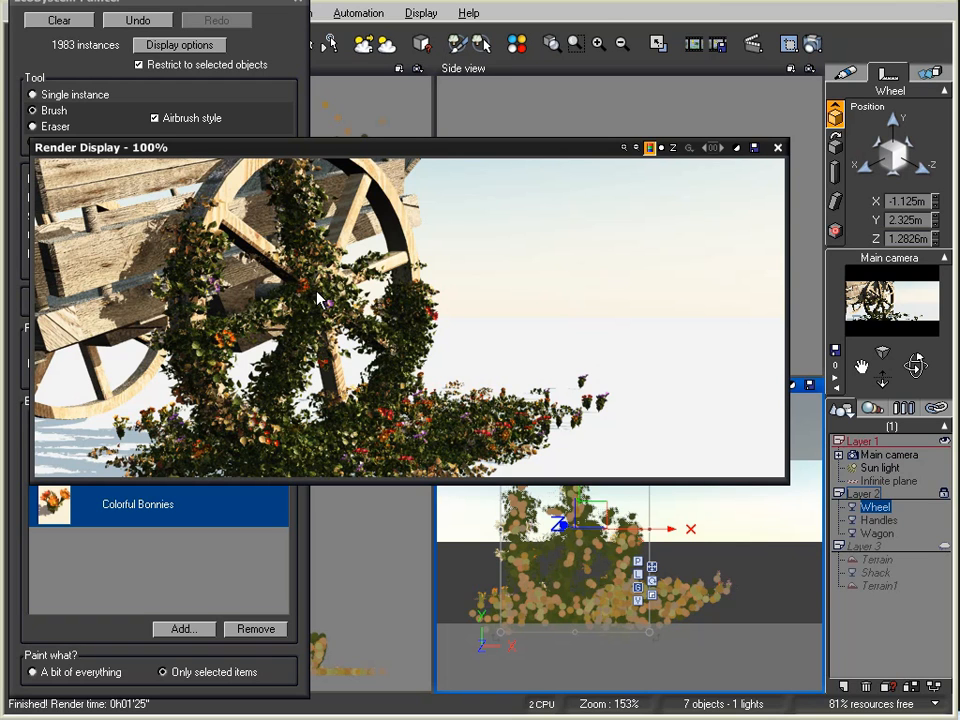
{"action": "left_click", "coordinate": [778, 148]}
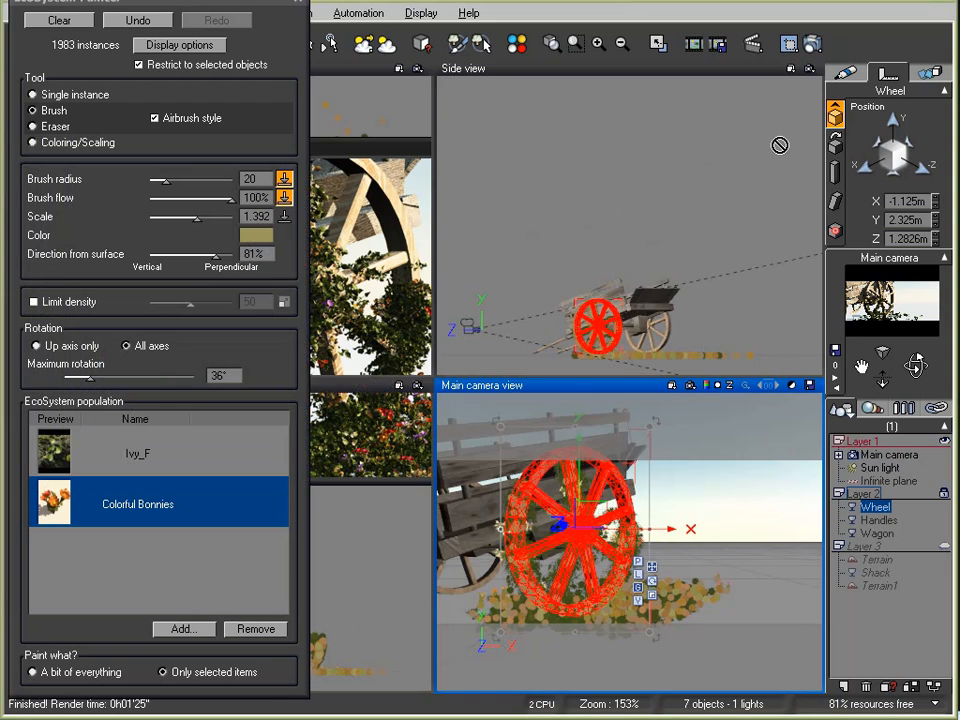
- Unhide Layer 3 with the terrains and shack, and render the complete scene from the main camera
{"action": "left_click", "coordinate": [944, 546]}
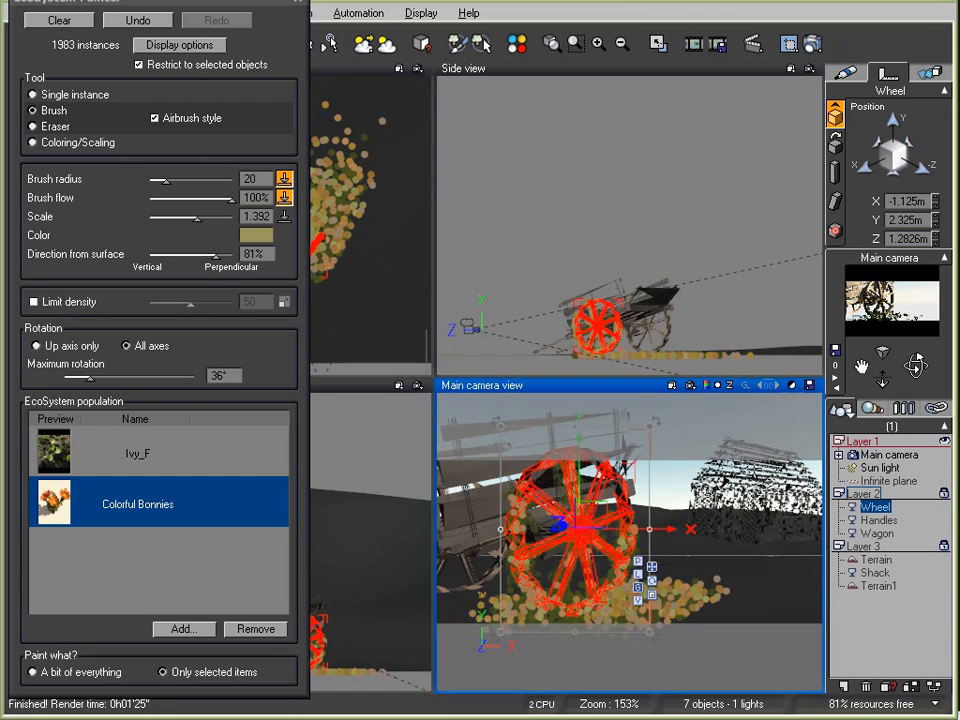
{"action": "left_click", "coordinate": [811, 45]}
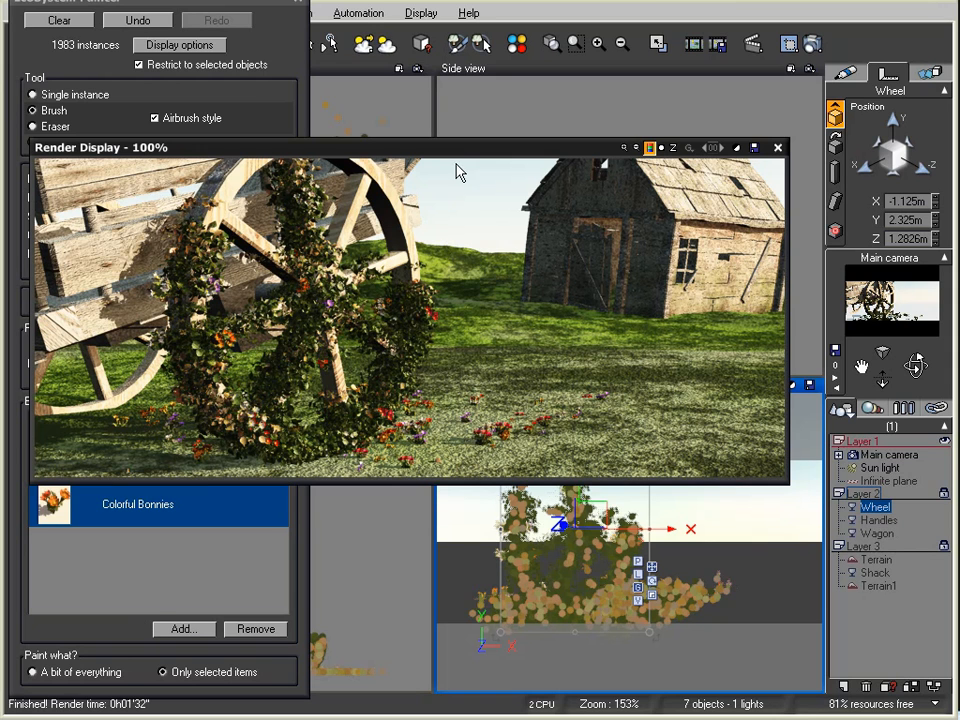
{"action": "mouse_move", "coordinate": [465, 157]}
{"action": "left_mouse_down"}
{"action": "mouse_move", "coordinate": [496, 171]}
{"action": "mouse_move", "coordinate": [507, 185]}
{"action": "mouse_move", "coordinate": [497, 189]}
{"action": "left_mouse_up"}
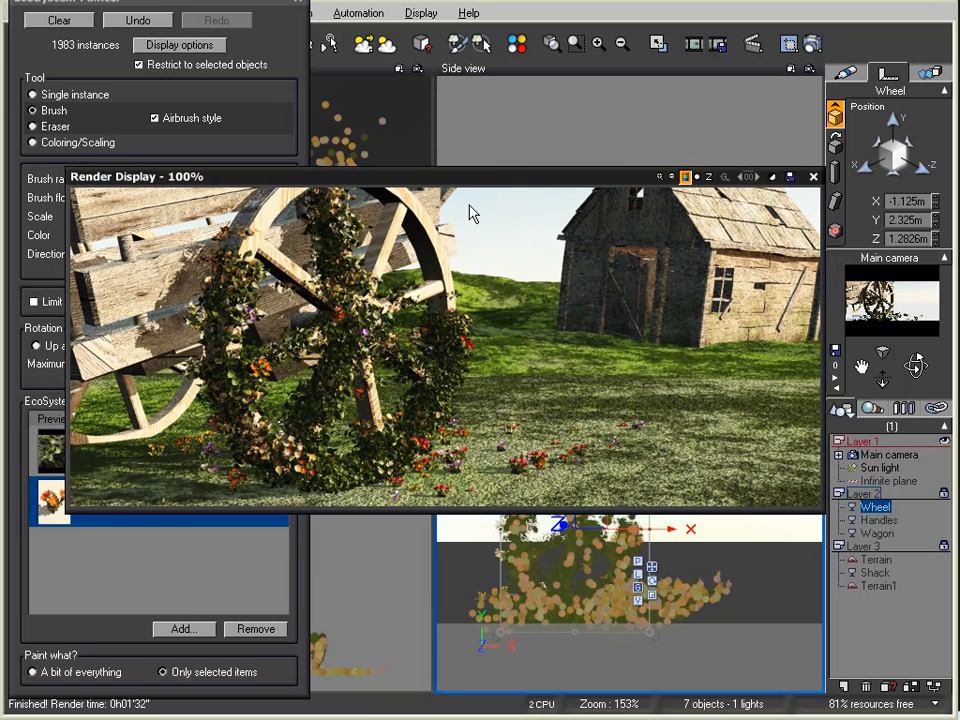